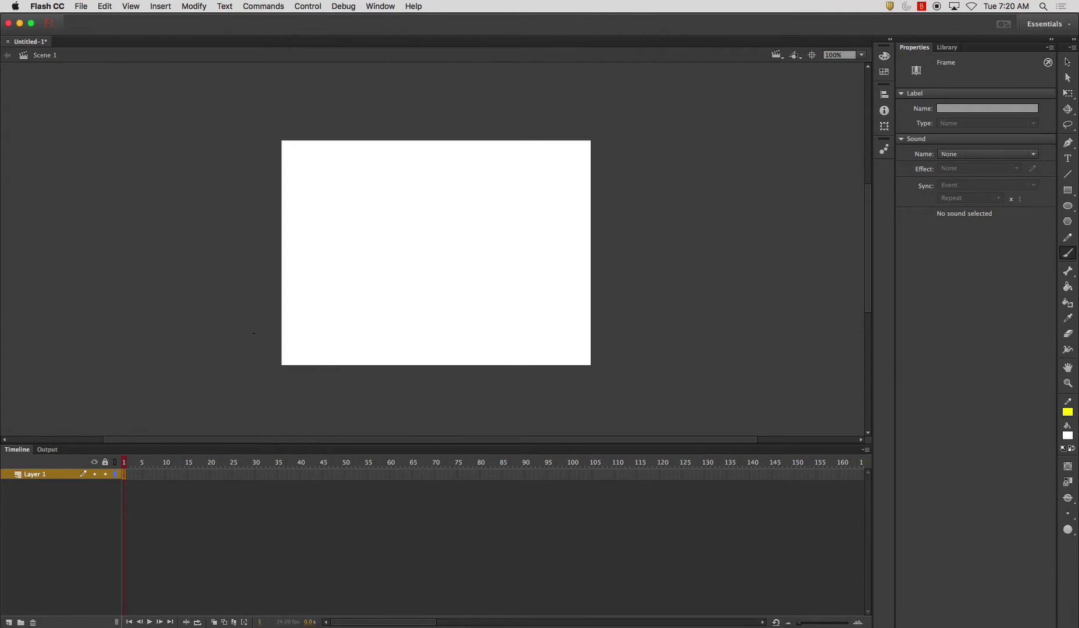
# - Set the brush fill to black and brush a horizontal ground line across the lower stage
pyautogui.moveTo(246, 323)
pyautogui.mouseDown()
pyautogui.moveTo(561, 322)
pyautogui.moveTo(714, 323)
pyautogui.mouseUp()
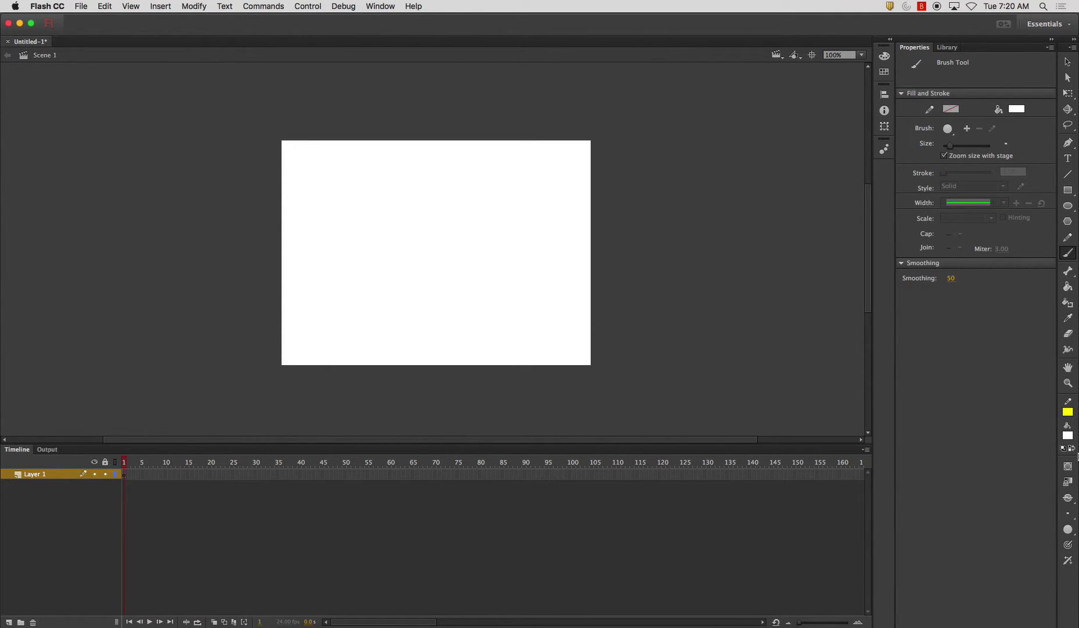
pyautogui.click(1068, 436)
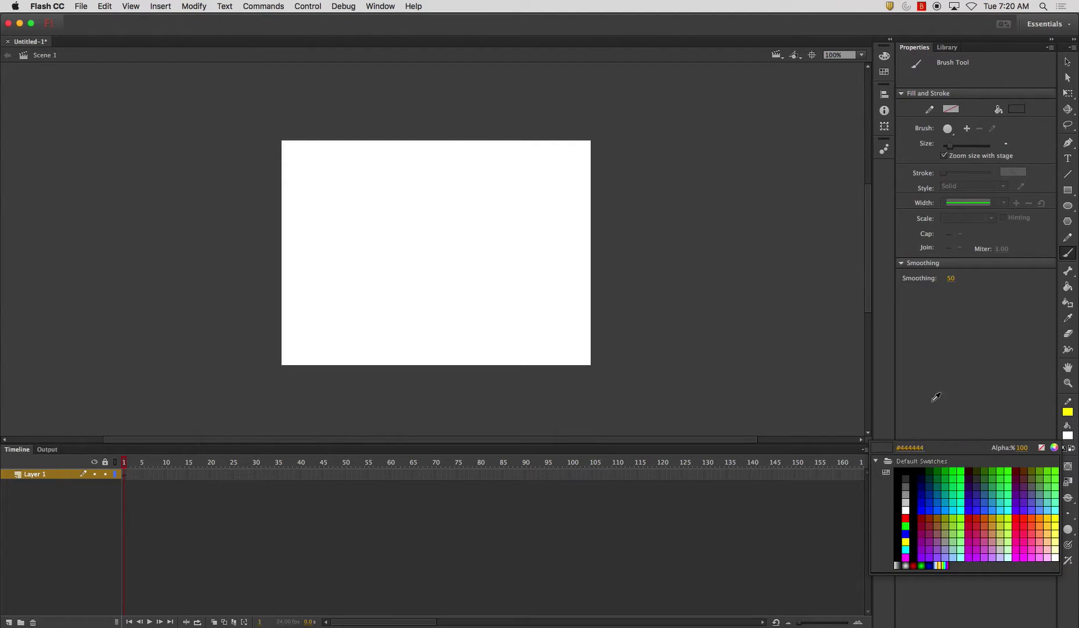
pyautogui.click(910, 468)
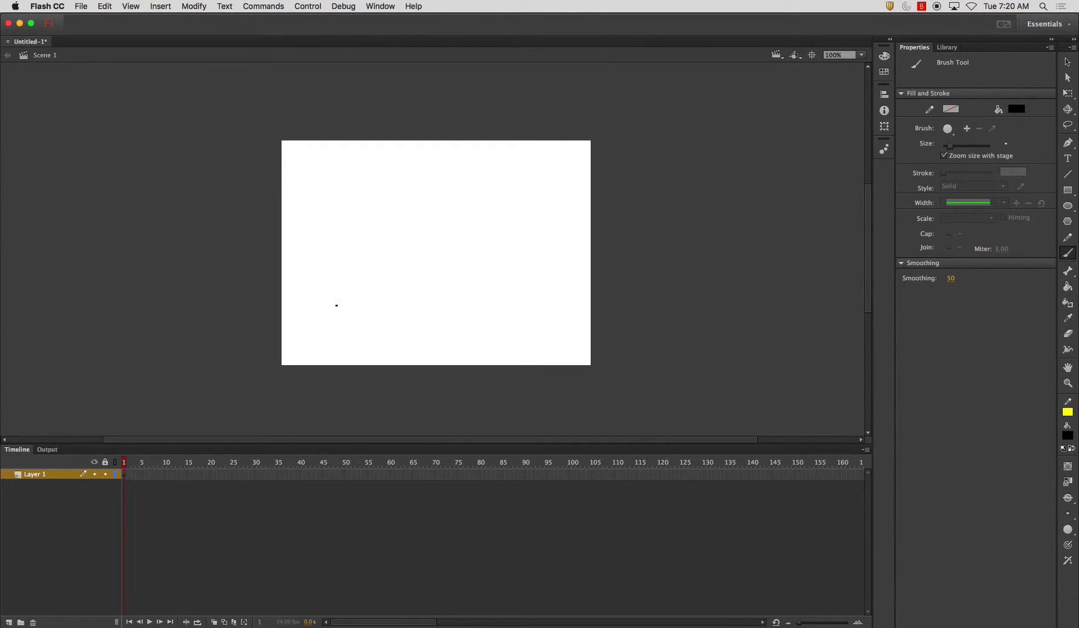
pyautogui.moveTo(283, 326); pyautogui.dragTo(648, 322)
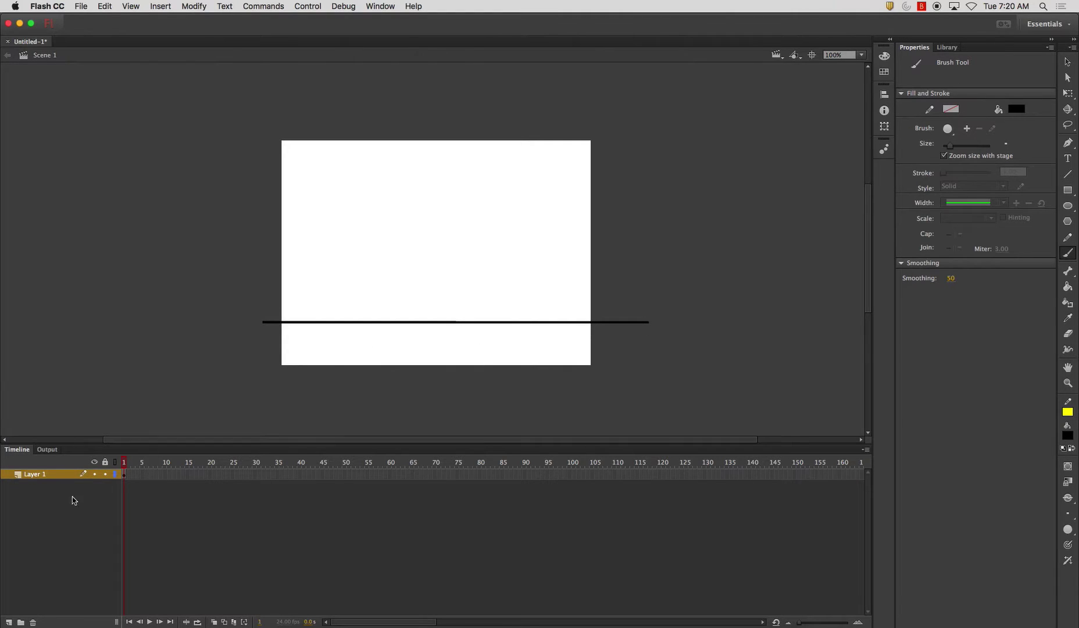
# - Rename Layer 1 to 'Ground Line'
pyautogui.doubleClick(36, 474)
pyautogui.write('G')
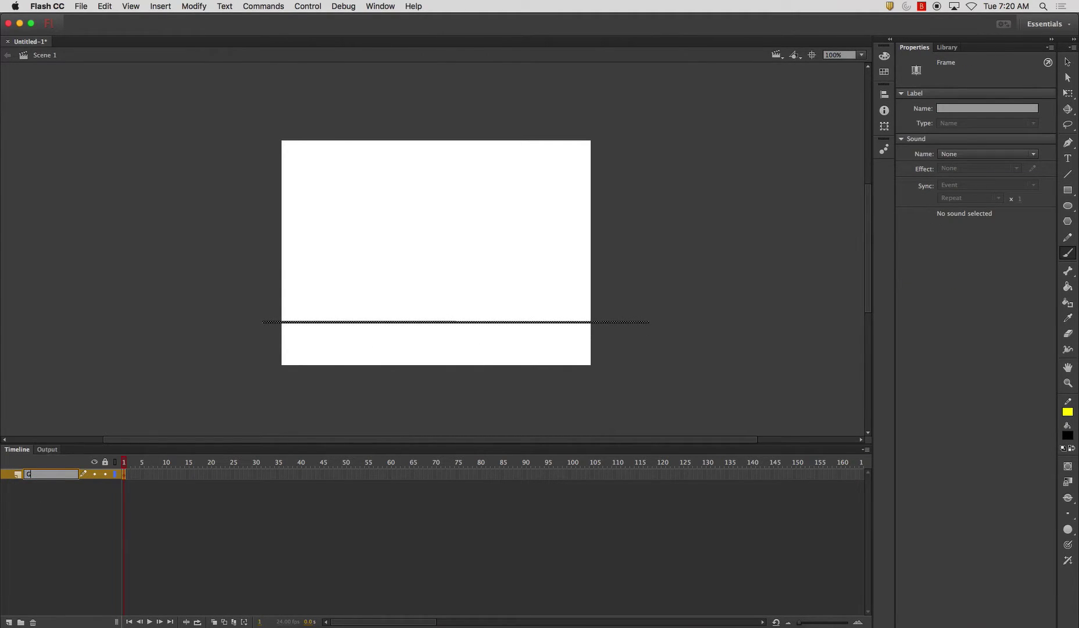
pyautogui.write('round Line')
pyautogui.press('Return')
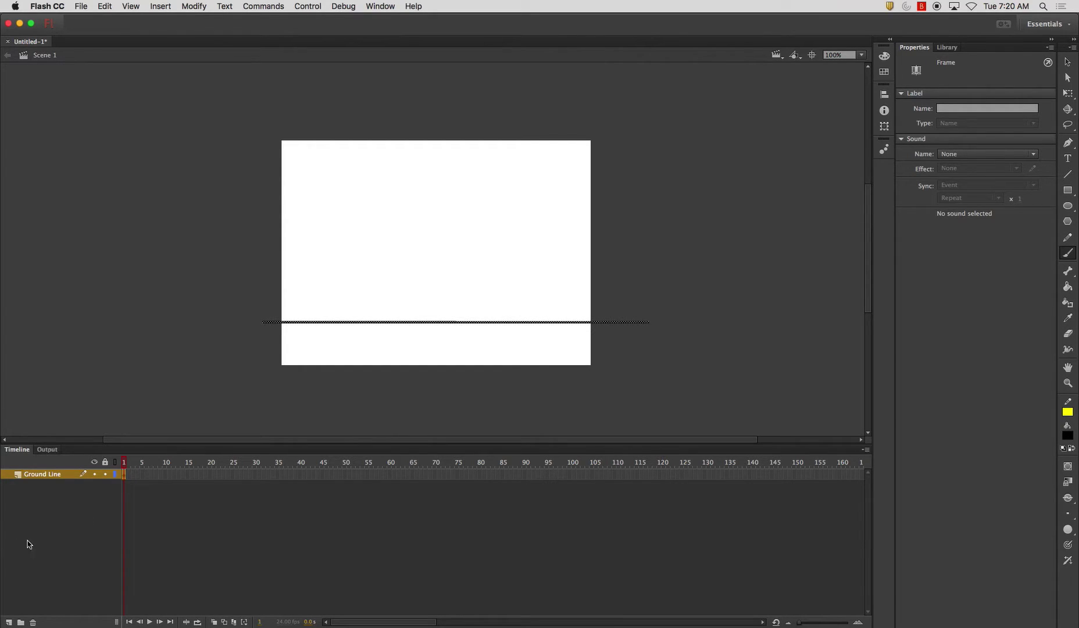
# - Add a new layer above Ground Line, first naming it 'Arcing Line', then renaming it 'Guide Line'
pyautogui.click(8, 622)
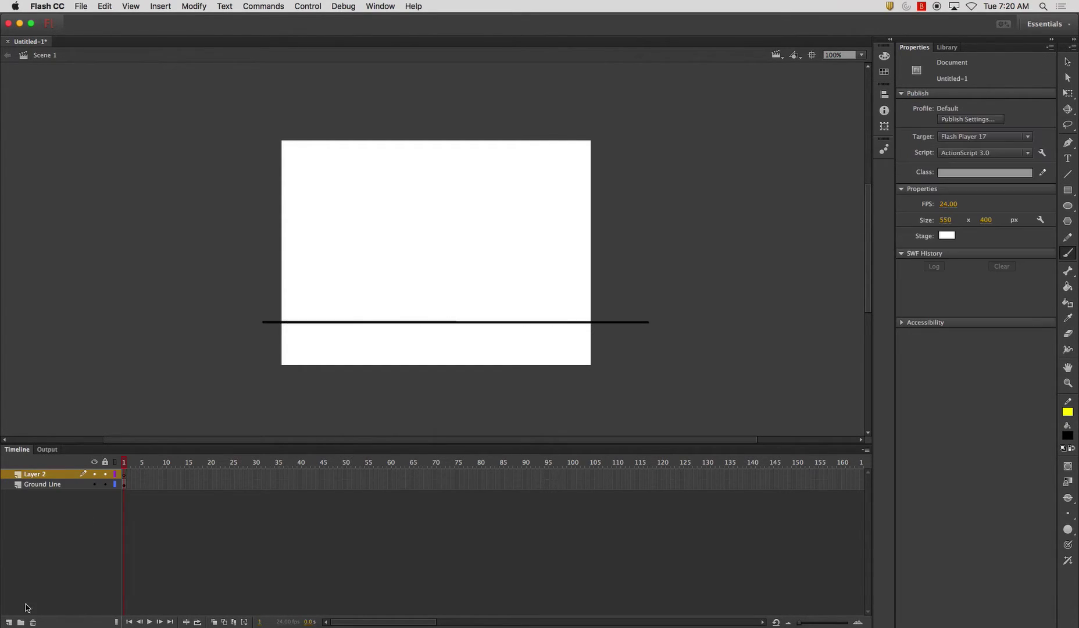
pyautogui.doubleClick(37, 475)
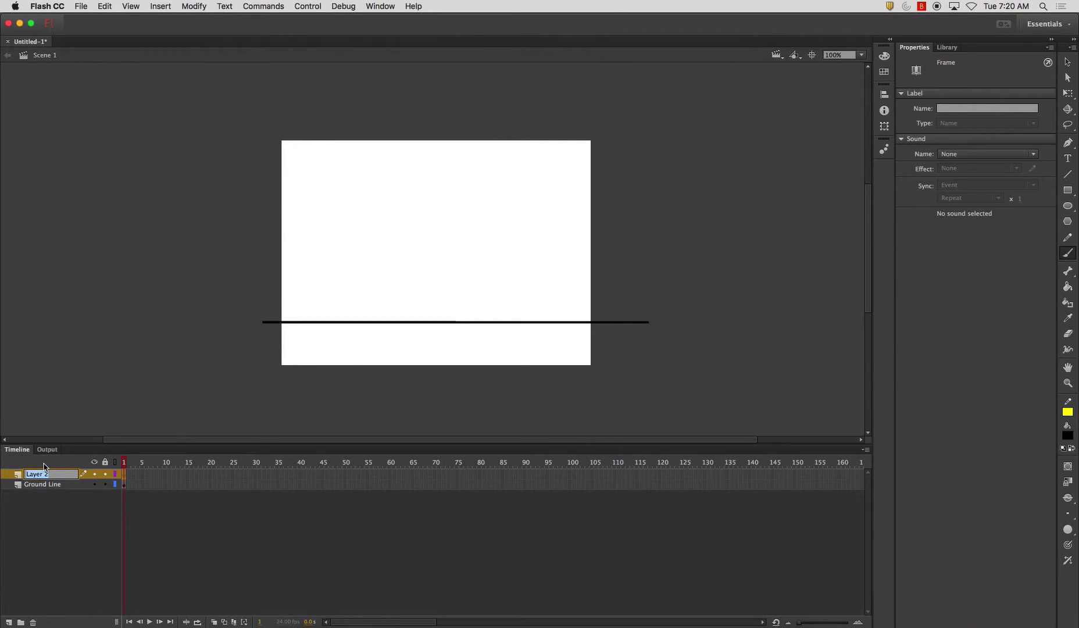
pyautogui.write('Arcing Line')
pyautogui.press('Return')
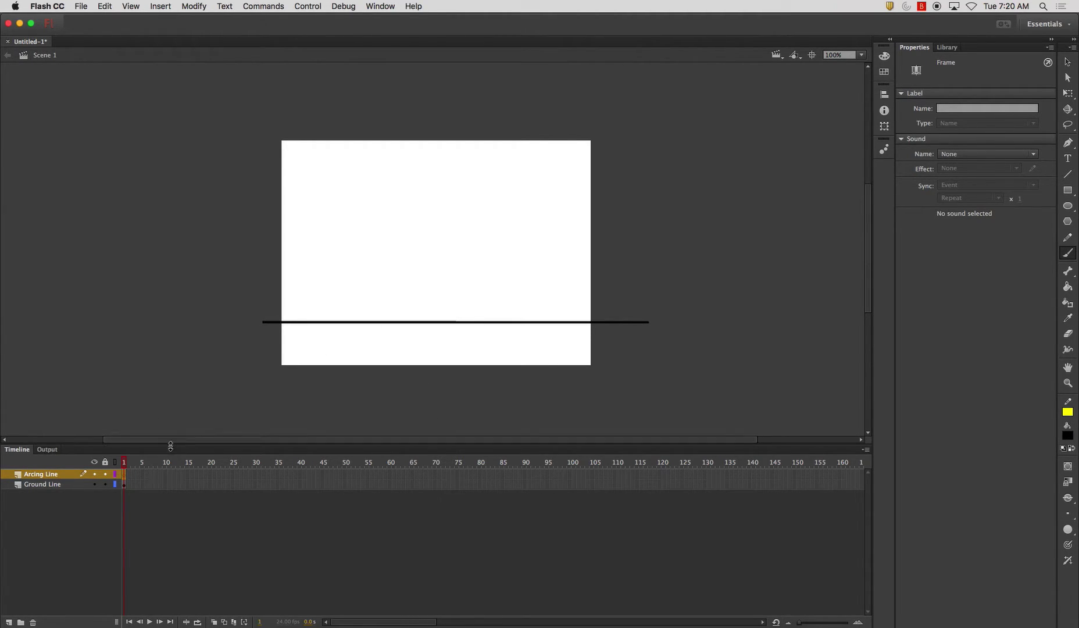
pyautogui.doubleClick(42, 474)
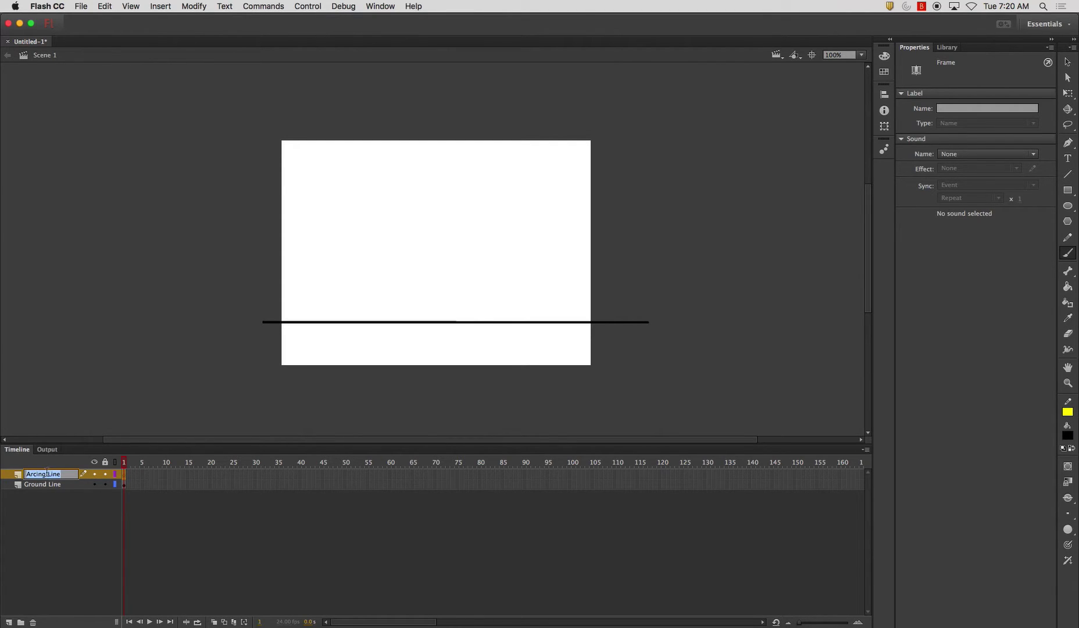
pyautogui.write('Ar')
pyautogui.press('BackSpace')
pyautogui.press('BackSpace')
pyautogui.write('Cuide')
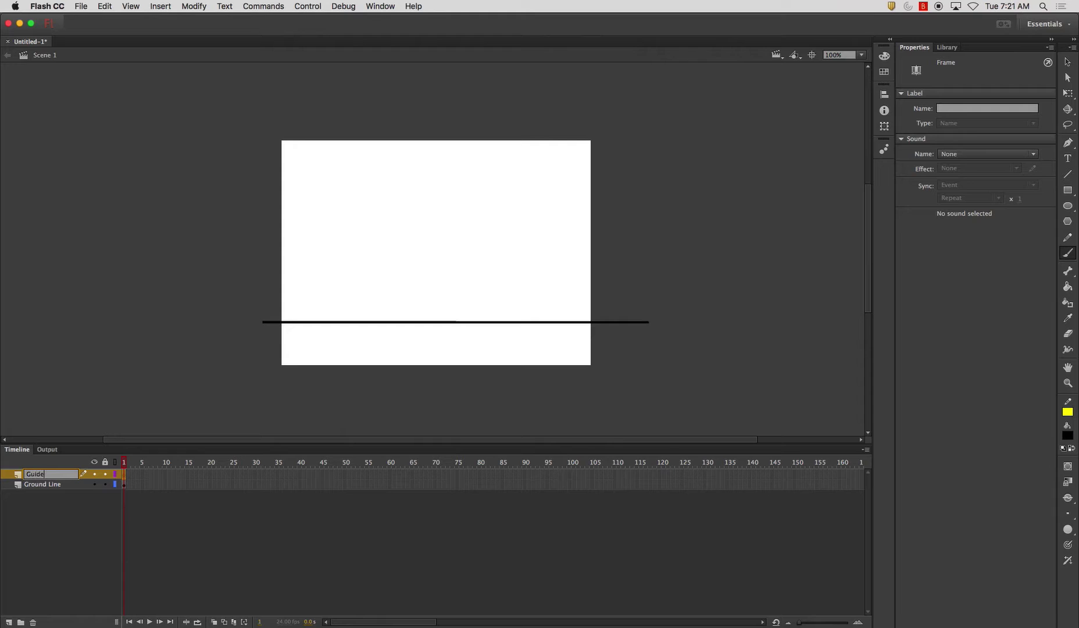
pyautogui.write(' Line')
pyautogui.press('Return')
# - Lock the Ground Line layer and change the fill colour to a teal-blue swatch
pyautogui.click(105, 485)
pyautogui.click(1067, 436)
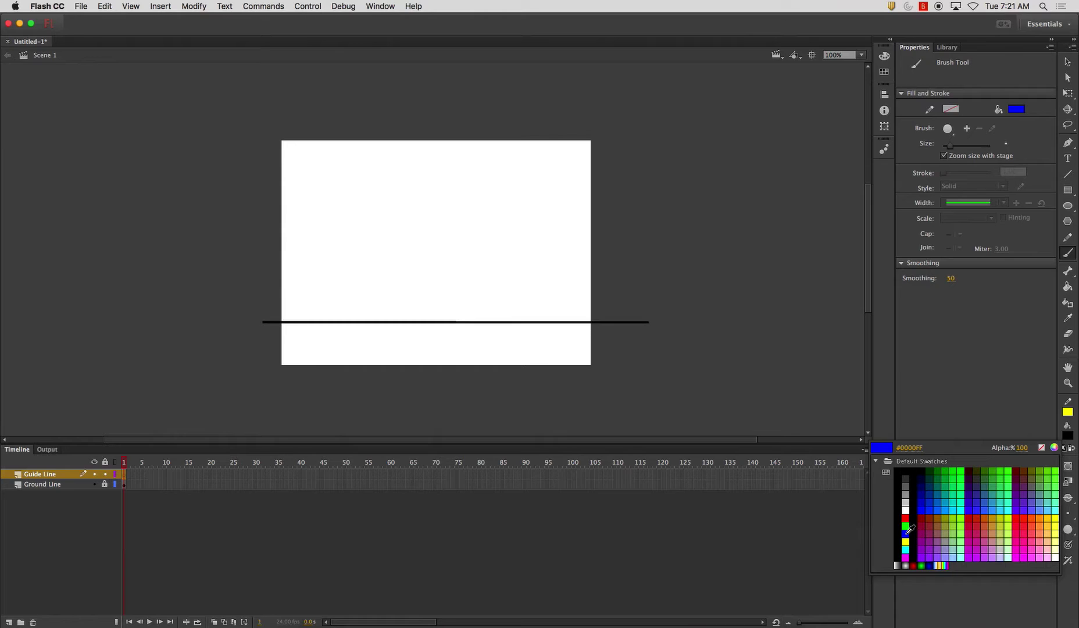
pyautogui.click(927, 507)
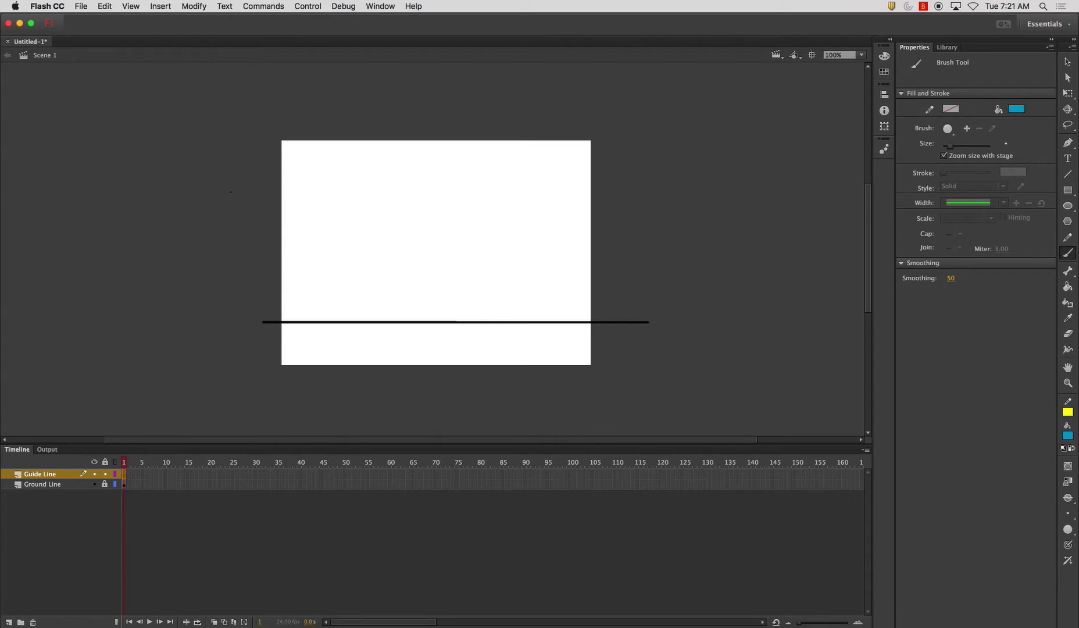
# - Brush teal bounce arcs from the upper left down to the ground line and across to a smaller bounce
pyautogui.moveTo(231, 189)
pyautogui.mouseDown()
pyautogui.moveTo(274, 189)
pyautogui.moveTo(307, 215)
pyautogui.moveTo(338, 320)
pyautogui.moveTo(351, 271)
pyautogui.moveTo(375, 246)
pyautogui.moveTo(428, 231)
pyautogui.moveTo(455, 254)
pyautogui.moveTo(475, 321)
pyautogui.mouseUp()
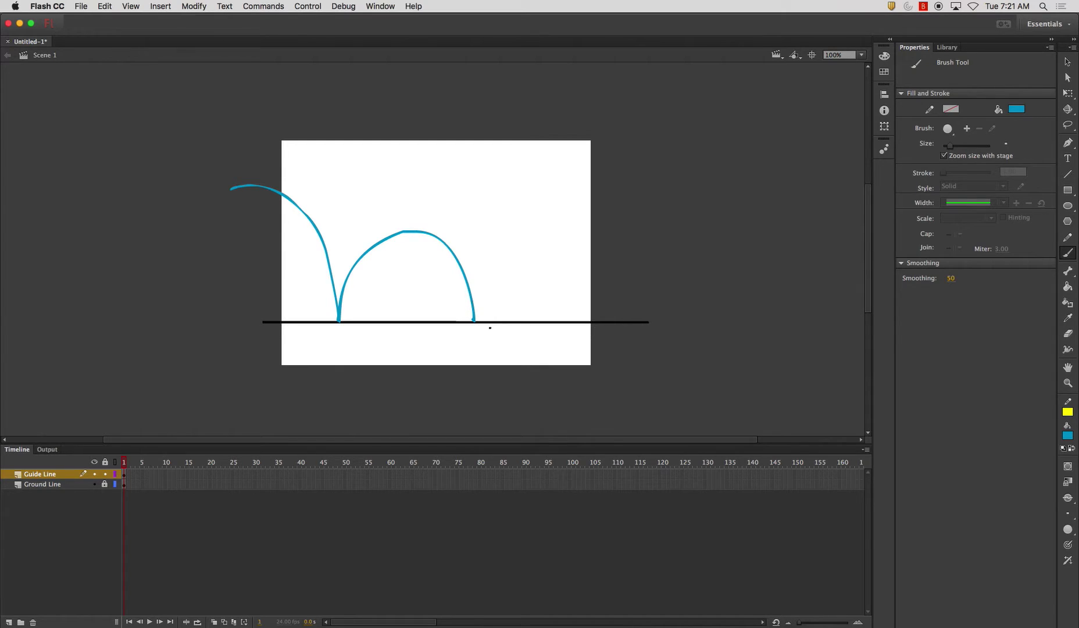
pyautogui.moveTo(475, 316)
pyautogui.mouseDown()
pyautogui.moveTo(493, 267)
pyautogui.moveTo(524, 251)
pyautogui.moveTo(566, 264)
pyautogui.moveTo(589, 321)
pyautogui.moveTo(639, 273)
pyautogui.mouseUp()
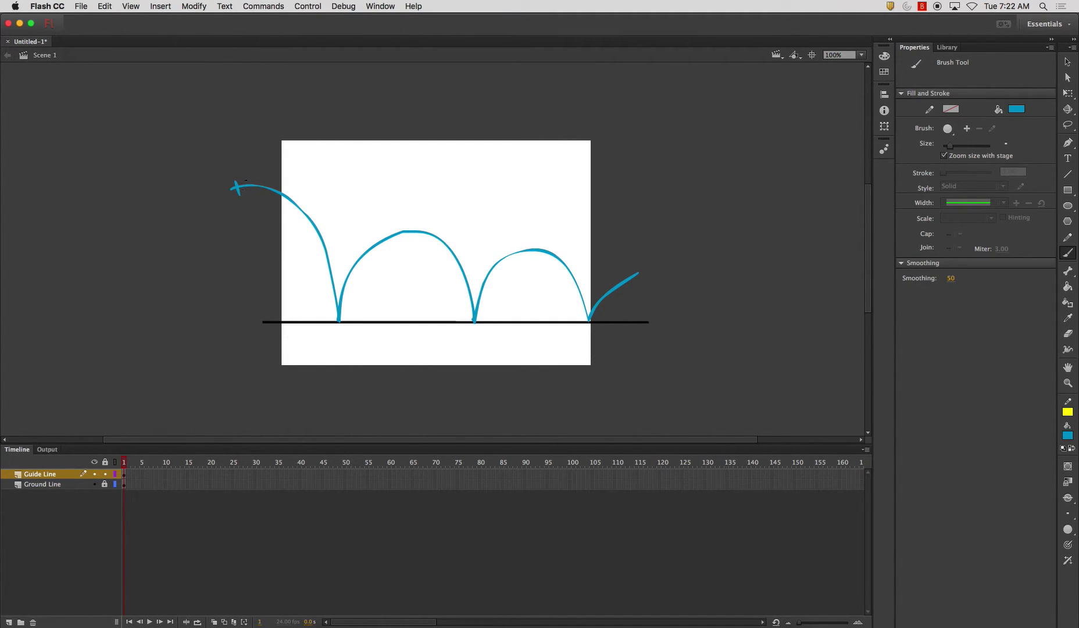
# - Brush short teal ticks along the arcs for each ball position, undoing one bad tick
pyautogui.moveTo(247, 179)
pyautogui.mouseDown()
pyautogui.moveTo(246, 192)
pyautogui.moveTo(259, 178)
pyautogui.mouseUp()
pyautogui.moveTo(287, 208); pyautogui.dragTo(305, 201)
pyautogui.press('super+z')
pyautogui.moveTo(328, 277); pyautogui.dragTo(336, 277)
pyautogui.moveTo(342, 278)
pyautogui.mouseDown()
pyautogui.moveTo(386, 244)
pyautogui.moveTo(435, 230)
pyautogui.moveTo(486, 297)
pyautogui.moveTo(509, 261)
pyautogui.moveTo(563, 261)
pyautogui.mouseUp()
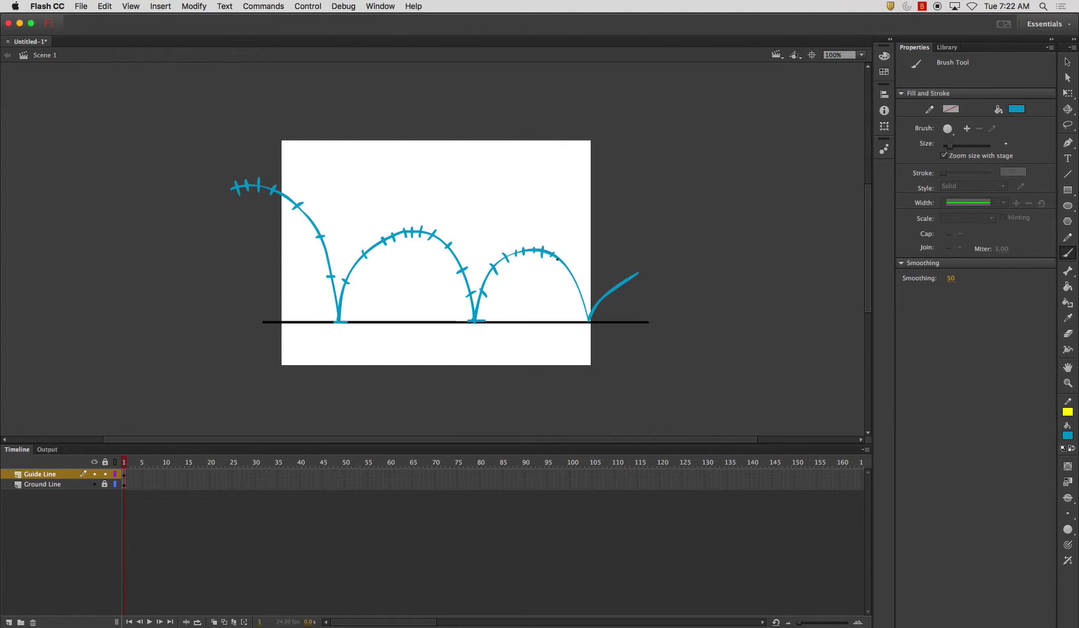
pyautogui.moveTo(573, 273); pyautogui.dragTo(580, 279)
pyautogui.moveTo(584, 320)
pyautogui.mouseDown()
pyautogui.moveTo(599, 321)
pyautogui.moveTo(606, 305)
pyautogui.mouseUp()
# - Lock the Ground Line and Guide Line layers, and add a new top layer named 'Ball'
pyautogui.click(106, 484)
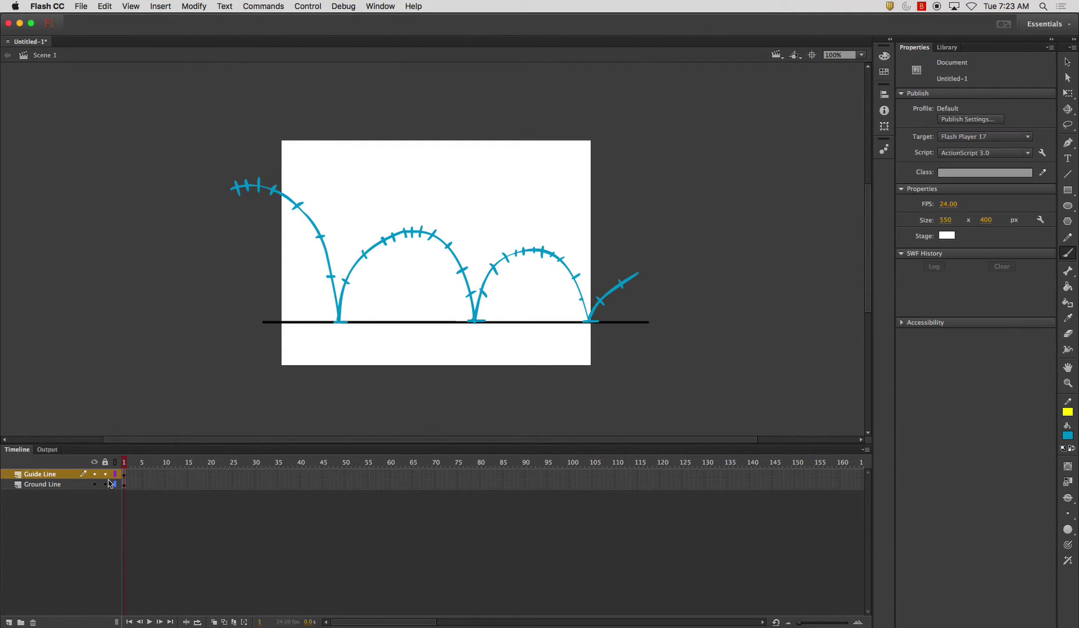
pyautogui.click(105, 484)
pyautogui.click(105, 474)
pyautogui.click(8, 622)
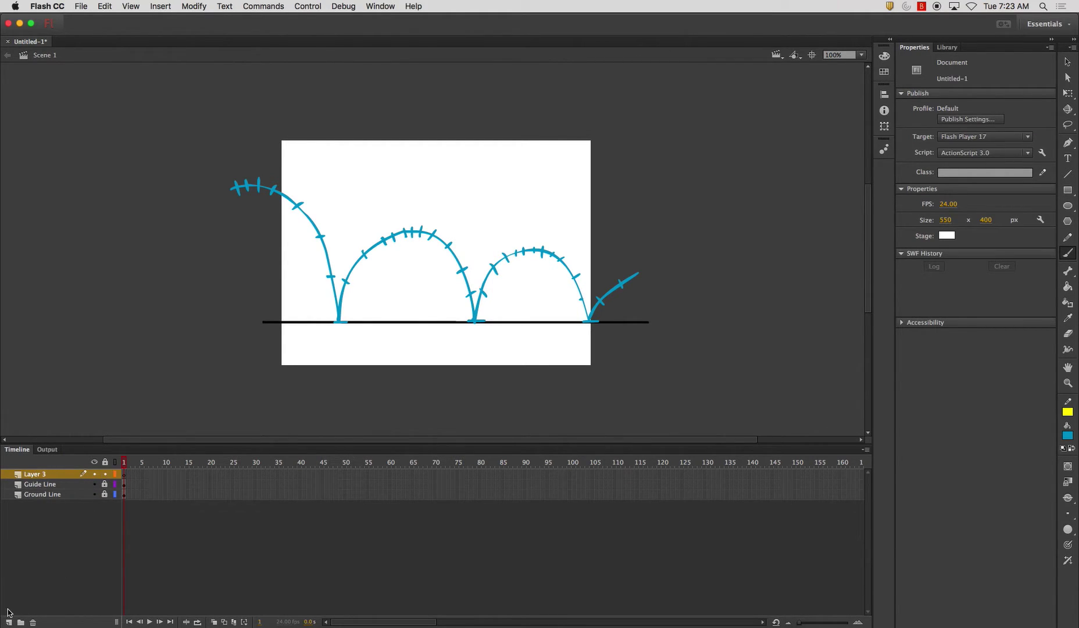
pyautogui.doubleClick(39, 475)
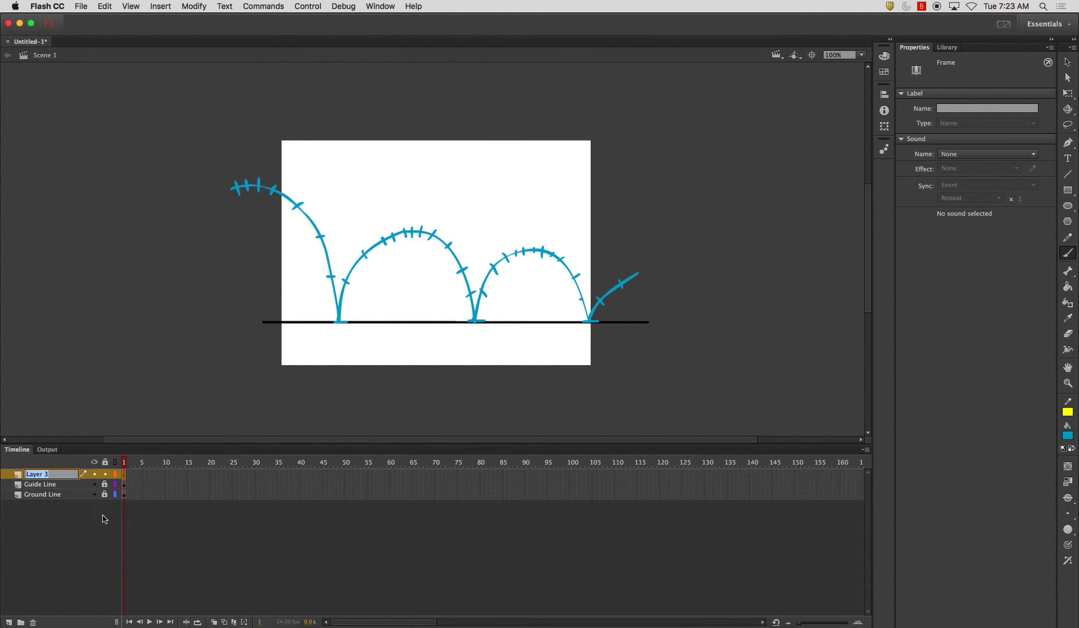
pyautogui.write('Ball')
pyautogui.press('Return')
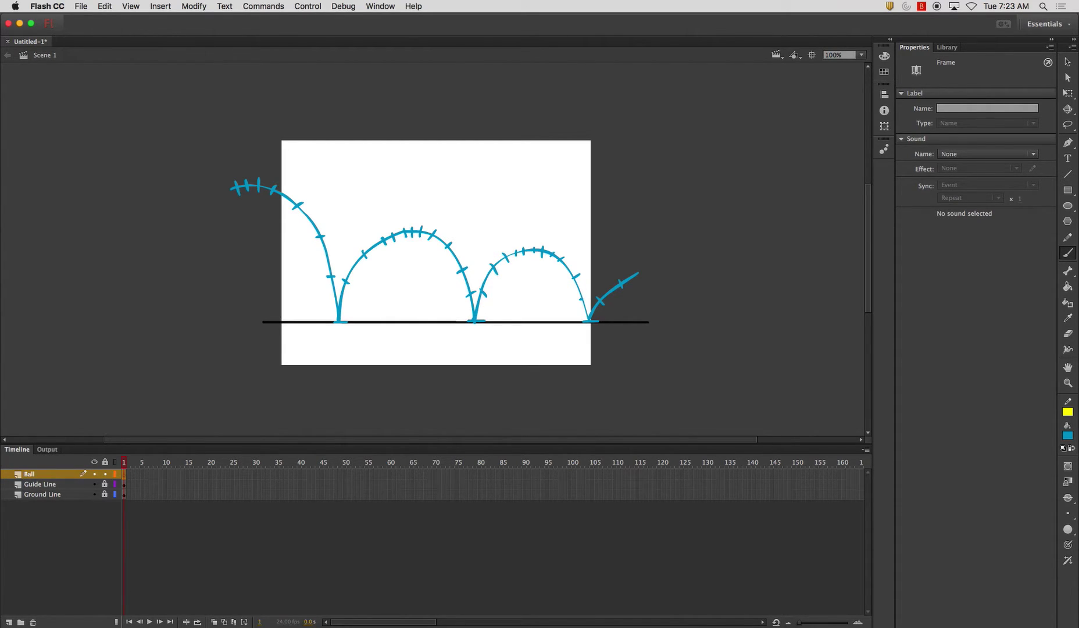
# - Make Guide Line a guide layer, set the fill to black, and select the Ball layer
pyautogui.click(40, 486)
pyautogui.rightClick(39, 486)
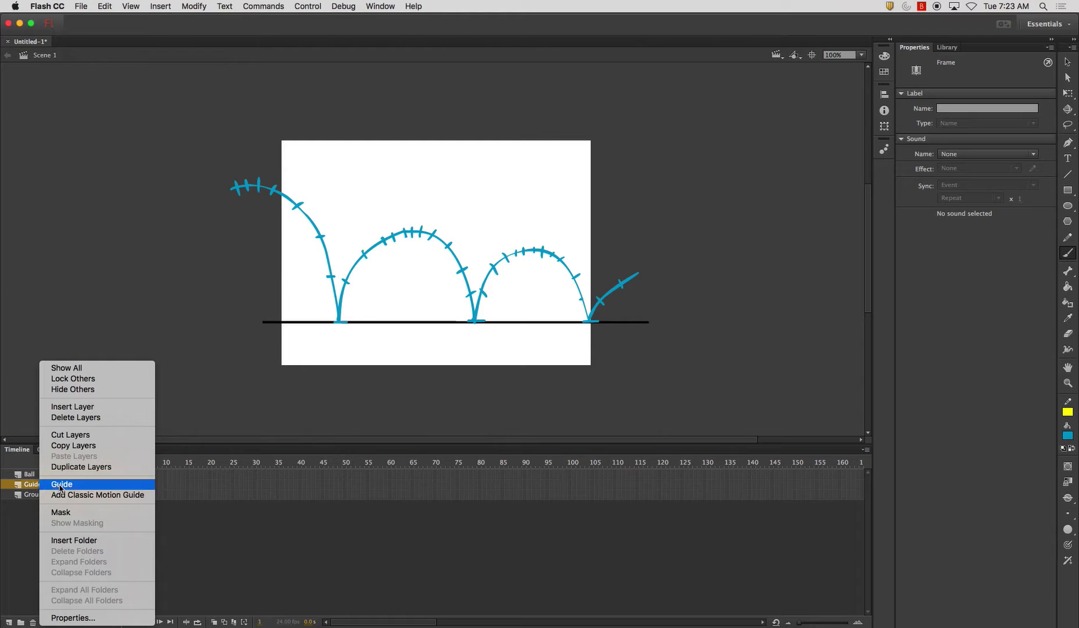
pyautogui.click(64, 485)
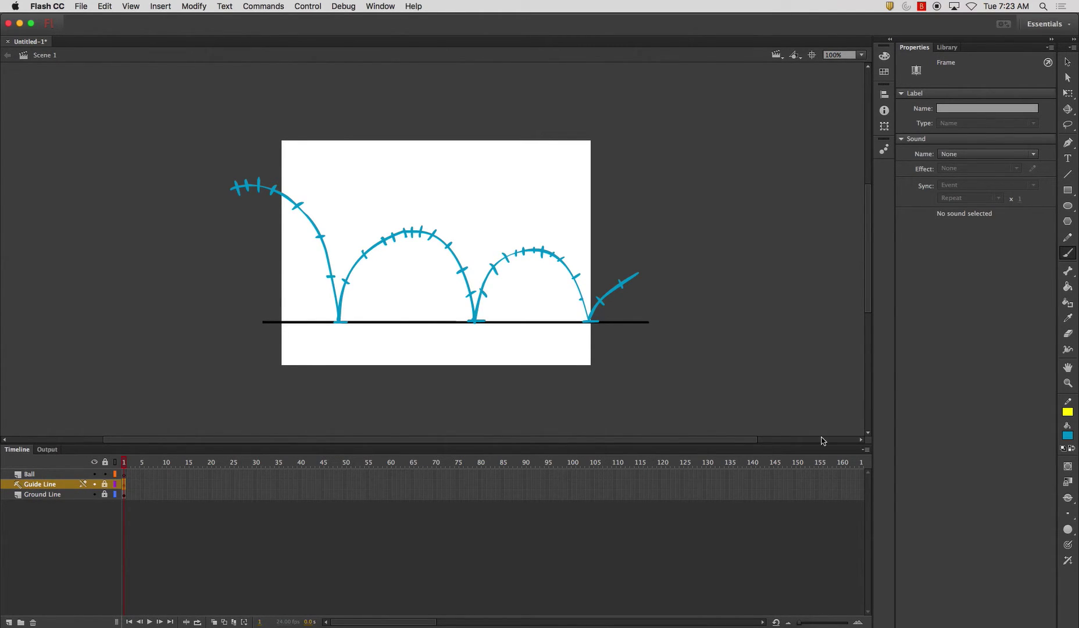
pyautogui.click(1069, 436)
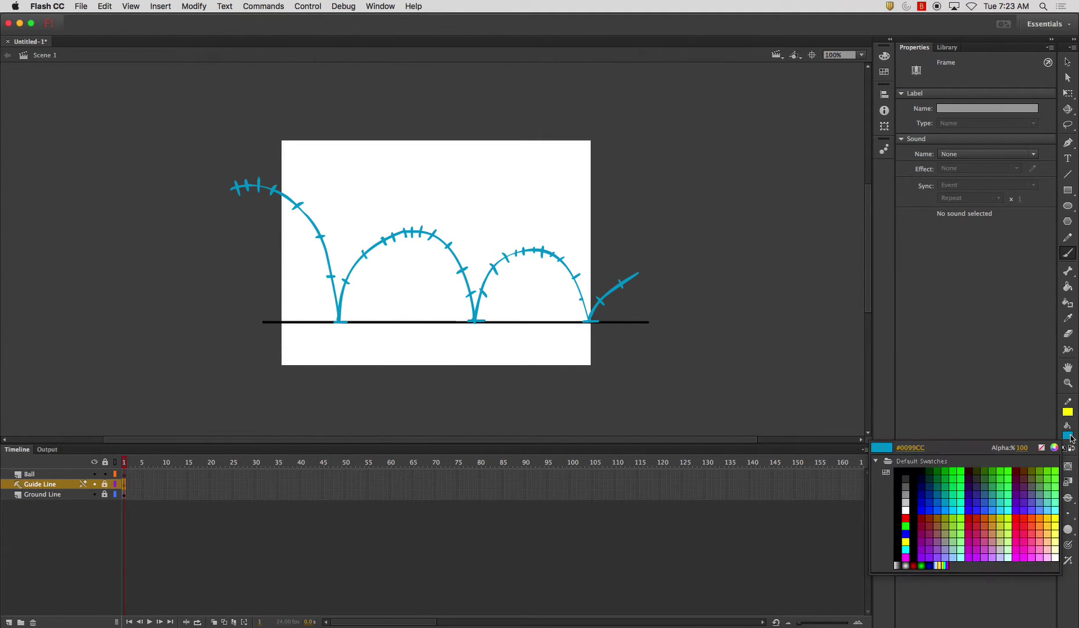
pyautogui.click(969, 469)
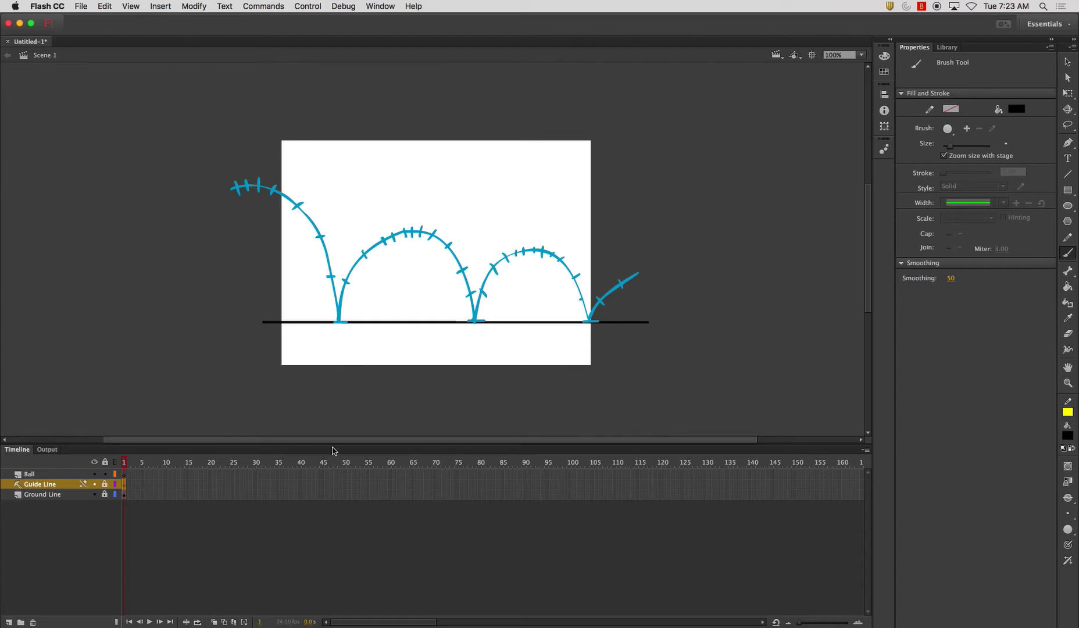
pyautogui.click(17, 474)
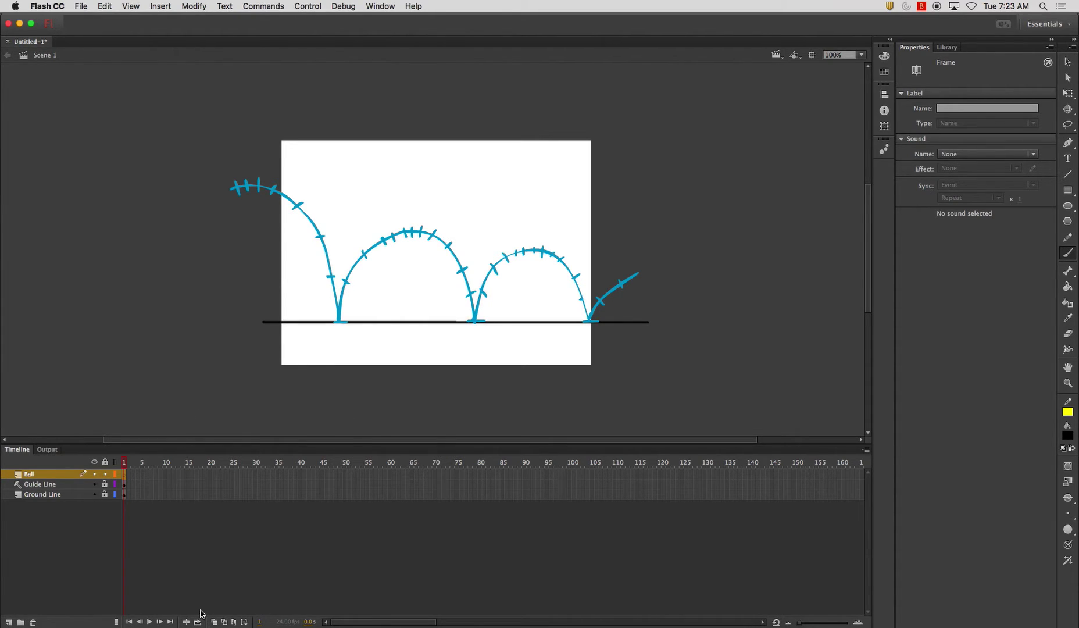
# - Turn on onion skinning and draw the ball's descending poses on blank keyframes through frame 6
pyautogui.click(214, 622)
pyautogui.moveTo(249, 162)
pyautogui.mouseDown()
pyautogui.moveTo(233, 187)
pyautogui.moveTo(253, 197)
pyautogui.moveTo(251, 162)
pyautogui.mouseUp()
pyautogui.press('F7')
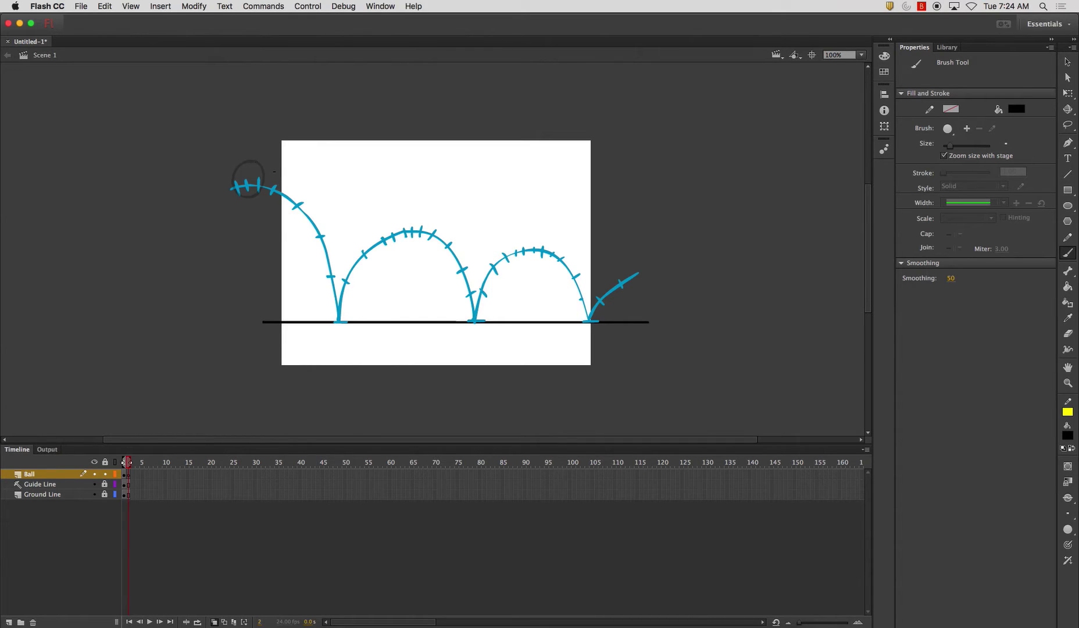
pyautogui.moveTo(267, 163)
pyautogui.mouseDown()
pyautogui.moveTo(256, 199)
pyautogui.moveTo(275, 189)
pyautogui.moveTo(266, 159)
pyautogui.moveTo(283, 176)
pyautogui.moveTo(269, 182)
pyautogui.moveTo(268, 203)
pyautogui.moveTo(293, 198)
pyautogui.moveTo(290, 179)
pyautogui.moveTo(303, 191)
pyautogui.moveTo(285, 208)
pyautogui.moveTo(297, 229)
pyautogui.moveTo(312, 225)
pyautogui.moveTo(317, 208)
pyautogui.moveTo(297, 190)
pyautogui.mouseUp()
pyautogui.press('F7')
pyautogui.press('F7')
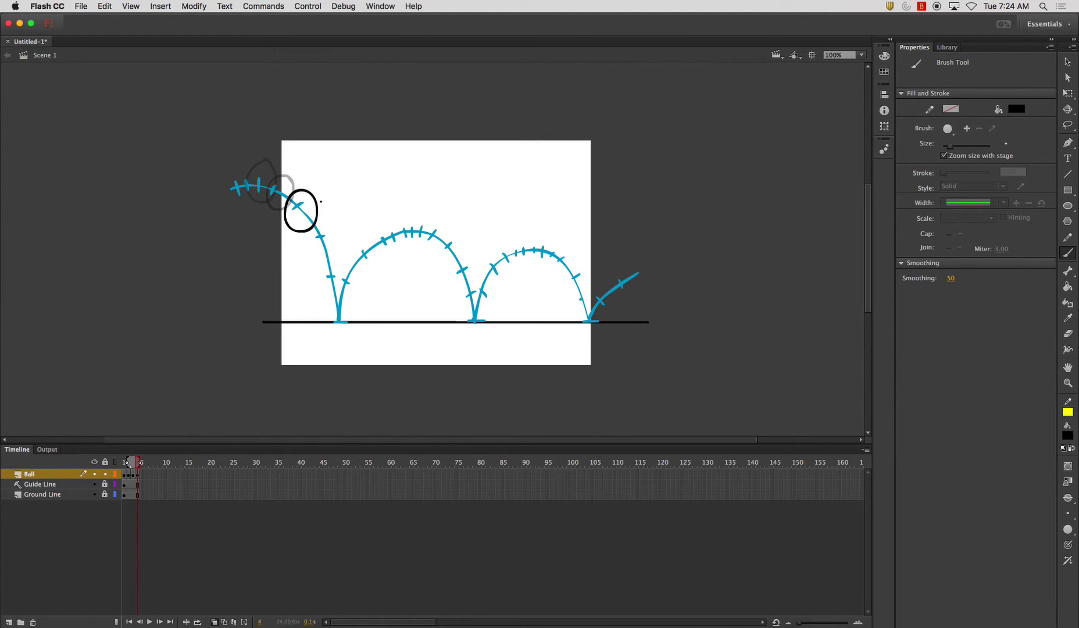
pyautogui.press('F7')
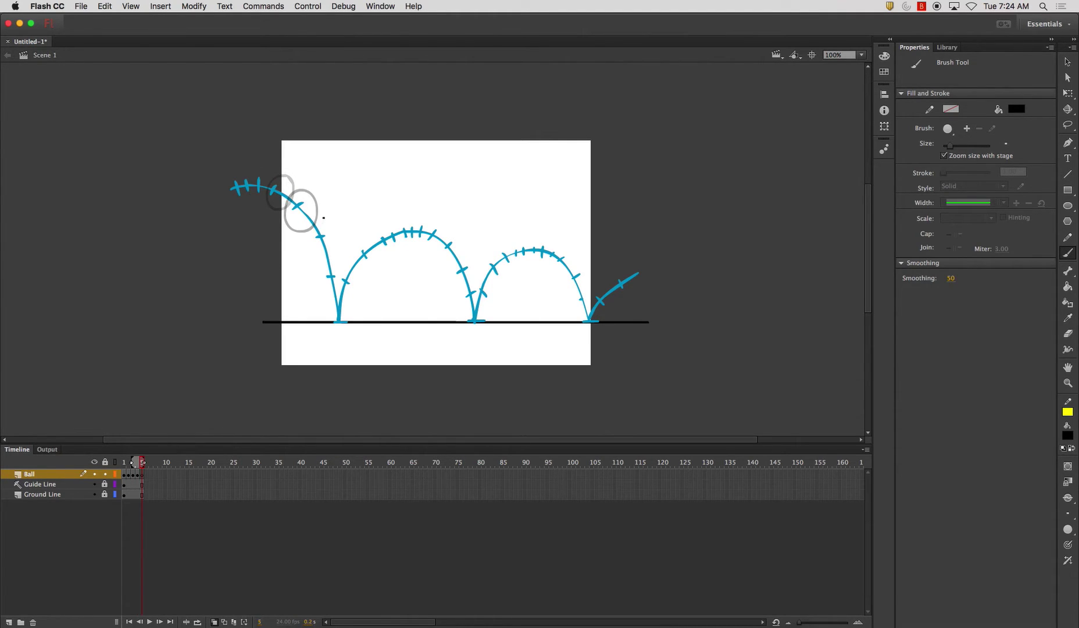
pyautogui.moveTo(324, 216)
pyautogui.mouseDown()
pyautogui.moveTo(306, 235)
pyautogui.moveTo(310, 248)
pyautogui.moveTo(335, 237)
pyautogui.moveTo(328, 210)
pyautogui.moveTo(312, 214)
pyautogui.moveTo(305, 239)
pyautogui.moveTo(320, 251)
pyautogui.moveTo(322, 209)
pyautogui.mouseUp()
pyautogui.press('cmd+z')
pyautogui.press('F7')
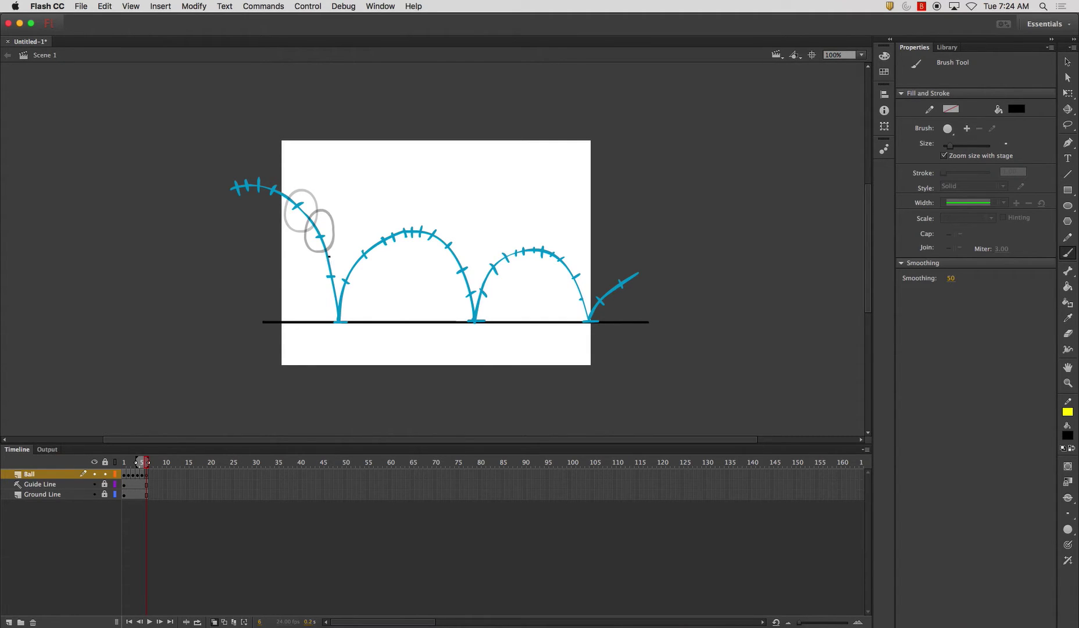
pyautogui.moveTo(329, 256)
pyautogui.mouseDown()
pyautogui.moveTo(329, 299)
pyautogui.moveTo(338, 274)
pyautogui.moveTo(329, 254)
pyautogui.moveTo(328, 320)
pyautogui.moveTo(337, 280)
pyautogui.moveTo(326, 271)
pyautogui.mouseUp()
pyautogui.press('F7')
pyautogui.press('F7')
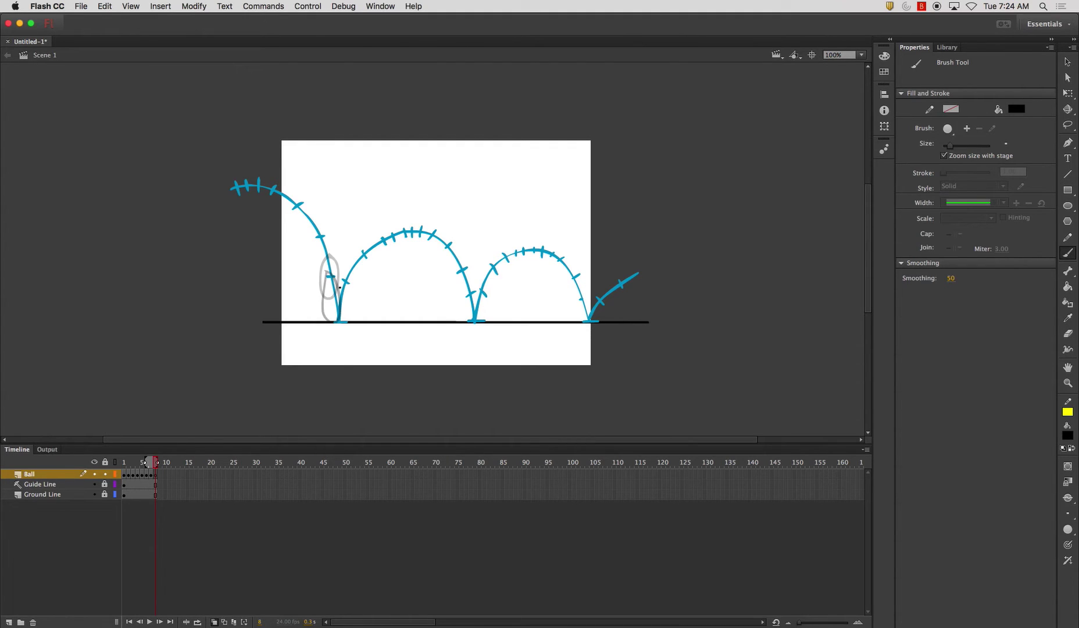
# - Draw the ball hitting the ground and squashing flat on successive keyframes through frame 12
pyautogui.moveTo(338, 283)
pyautogui.mouseDown()
pyautogui.moveTo(323, 319)
pyautogui.moveTo(340, 324)
pyautogui.moveTo(353, 313)
pyautogui.moveTo(338, 284)
pyautogui.mouseUp()
pyautogui.press('F7')
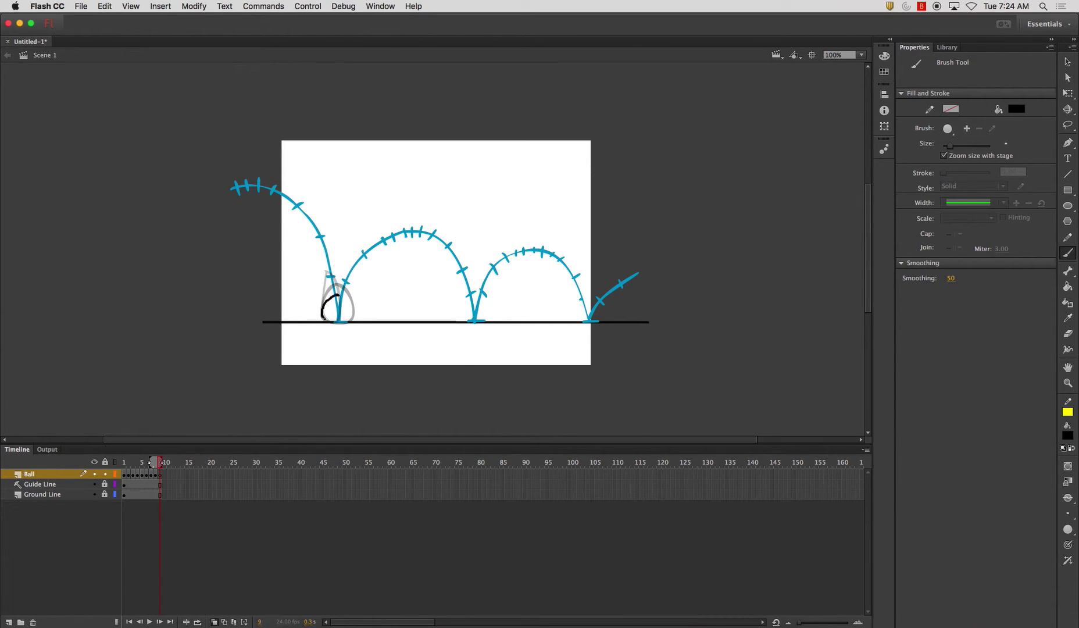
pyautogui.press('super+z')
pyautogui.press('super+z')
pyautogui.moveTo(337, 292); pyautogui.dragTo(321, 315)
pyautogui.press('super+z')
pyautogui.moveTo(336, 296)
pyautogui.mouseDown()
pyautogui.moveTo(324, 321)
pyautogui.moveTo(352, 302)
pyautogui.mouseUp()
pyautogui.press('F7')
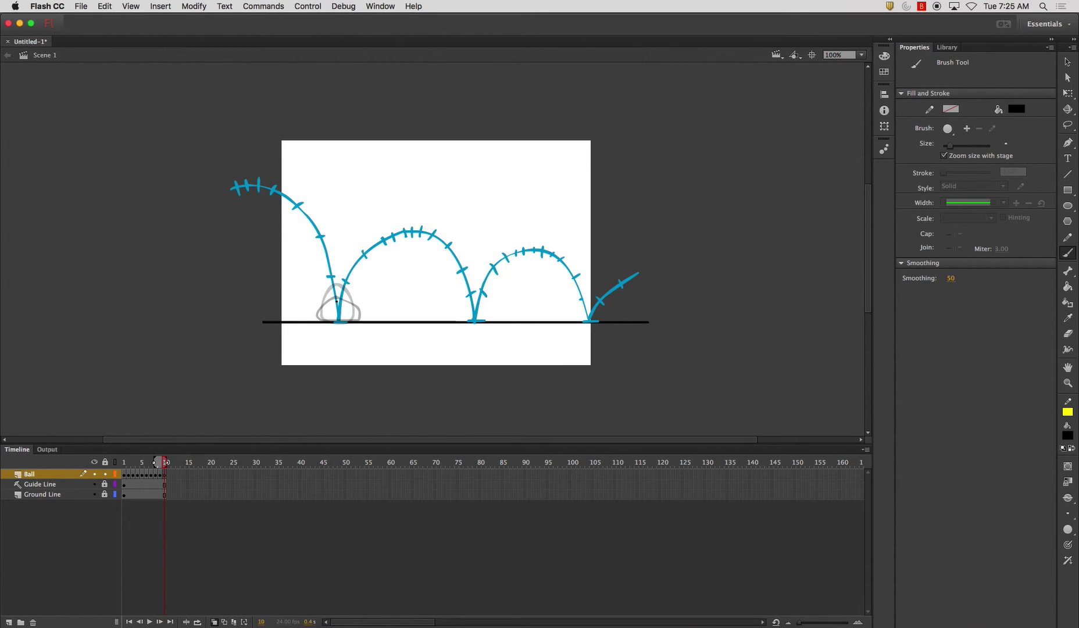
pyautogui.moveTo(326, 303)
pyautogui.mouseDown()
pyautogui.moveTo(309, 314)
pyautogui.moveTo(352, 324)
pyautogui.moveTo(372, 315)
pyautogui.moveTo(336, 302)
pyautogui.moveTo(348, 308)
pyautogui.moveTo(300, 314)
pyautogui.moveTo(367, 321)
pyautogui.moveTo(383, 312)
pyautogui.moveTo(315, 312)
pyautogui.moveTo(322, 300)
pyautogui.moveTo(351, 298)
pyautogui.moveTo(363, 316)
pyautogui.moveTo(338, 323)
pyautogui.mouseUp()
pyautogui.press('F7')
pyautogui.press('F7')
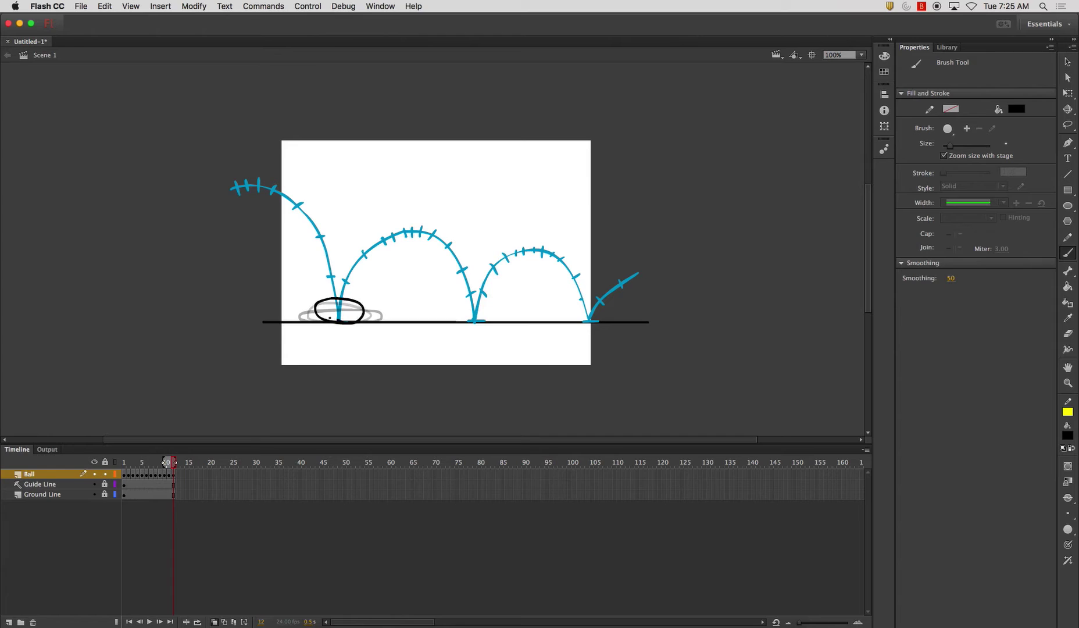
pyautogui.press('cmd+z')
pyautogui.moveTo(335, 323)
pyautogui.mouseDown()
pyautogui.moveTo(308, 312)
pyautogui.moveTo(350, 304)
pyautogui.moveTo(370, 314)
pyautogui.moveTo(336, 322)
pyautogui.mouseUp()
# - Draw the ball leaving the ground and stretching upward on frames 13 to 16
pyautogui.press('F7')
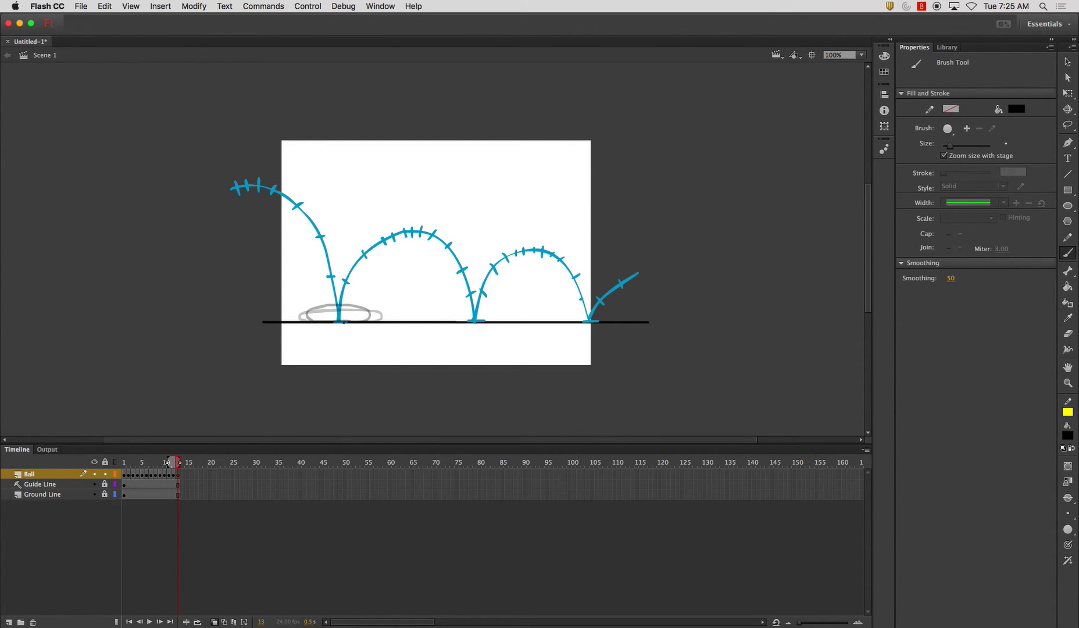
pyautogui.moveTo(343, 322); pyautogui.dragTo(320, 304)
pyautogui.press('super+z')
pyautogui.moveTo(316, 310)
pyautogui.mouseDown()
pyautogui.moveTo(324, 297)
pyautogui.moveTo(354, 301)
pyautogui.moveTo(345, 320)
pyautogui.mouseUp()
pyautogui.press('F7')
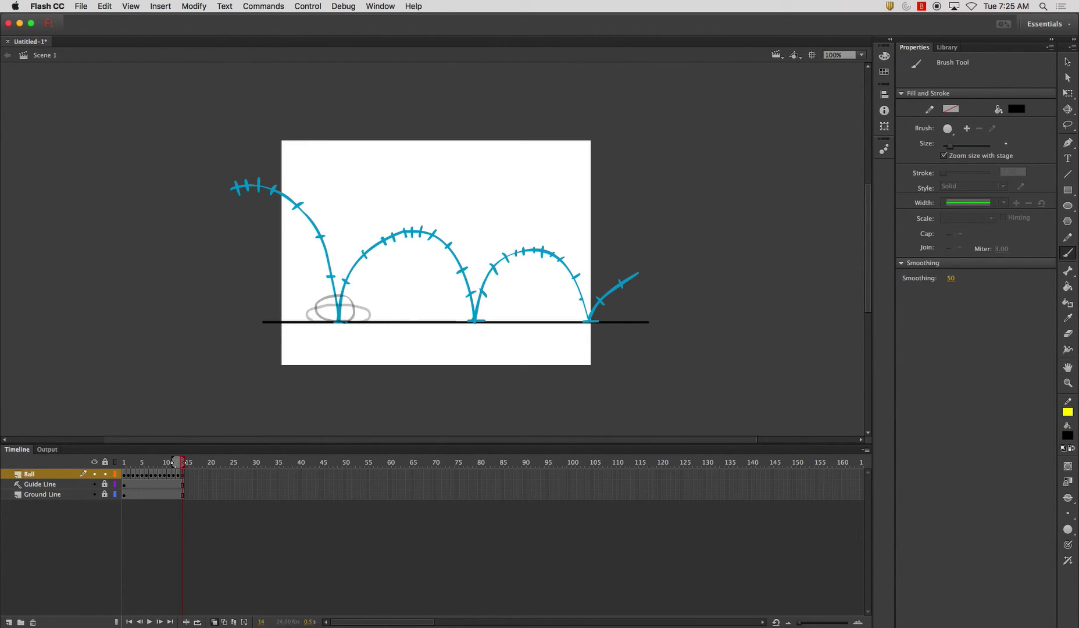
pyautogui.moveTo(326, 317)
pyautogui.mouseDown()
pyautogui.moveTo(329, 289)
pyautogui.moveTo(346, 281)
pyautogui.moveTo(339, 321)
pyautogui.mouseUp()
pyautogui.press('F7')
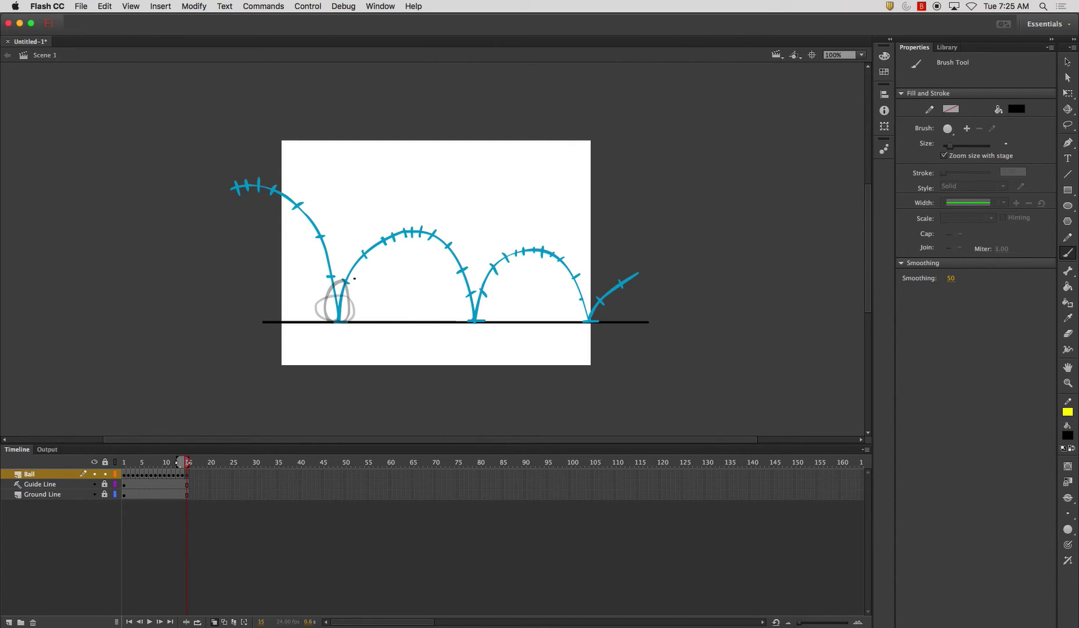
pyautogui.moveTo(354, 279)
pyautogui.mouseDown()
pyautogui.moveTo(351, 310)
pyautogui.moveTo(337, 319)
pyautogui.moveTo(333, 285)
pyautogui.moveTo(355, 272)
pyautogui.mouseUp()
pyautogui.press('F7')
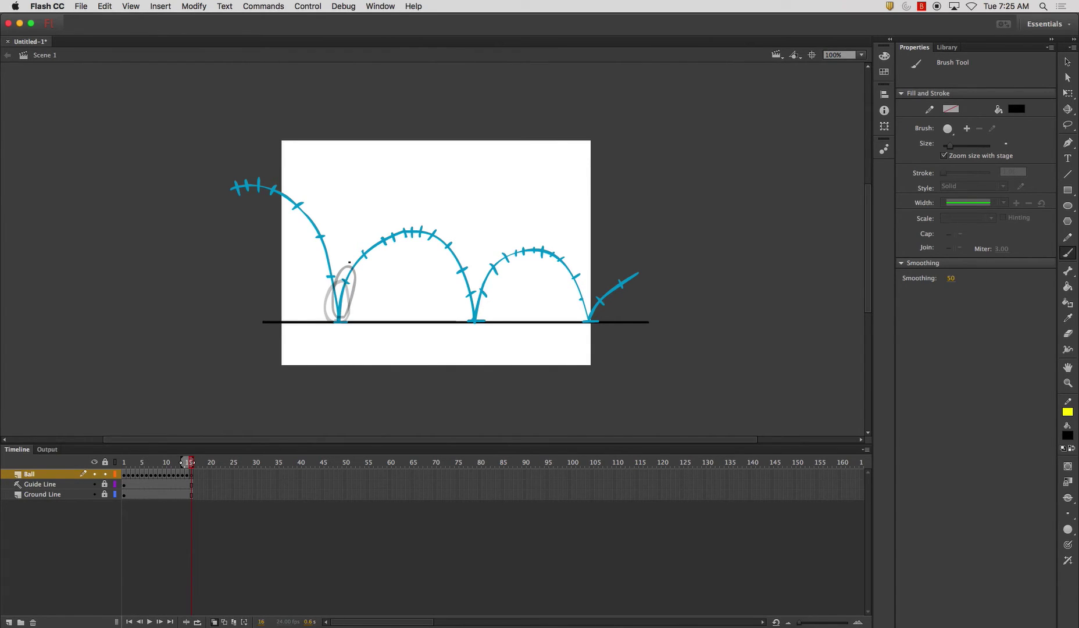
pyautogui.moveTo(349, 263)
pyautogui.mouseDown()
pyautogui.moveTo(336, 301)
pyautogui.moveTo(349, 304)
pyautogui.moveTo(360, 247)
pyautogui.moveTo(347, 261)
pyautogui.moveTo(344, 278)
pyautogui.moveTo(371, 271)
pyautogui.moveTo(369, 231)
pyautogui.moveTo(375, 257)
pyautogui.moveTo(392, 257)
pyautogui.moveTo(400, 234)
pyautogui.moveTo(371, 232)
pyautogui.moveTo(365, 241)
pyautogui.moveTo(381, 231)
pyautogui.moveTo(387, 246)
pyautogui.moveTo(411, 244)
pyautogui.moveTo(408, 215)
pyautogui.moveTo(409, 245)
pyautogui.moveTo(430, 230)
pyautogui.moveTo(425, 215)
pyautogui.moveTo(434, 216)
pyautogui.moveTo(415, 240)
pyautogui.moveTo(425, 248)
pyautogui.moveTo(444, 244)
pyautogui.moveTo(447, 228)
pyautogui.moveTo(435, 243)
pyautogui.moveTo(442, 257)
pyautogui.moveTo(449, 229)
pyautogui.mouseUp()
# - Preview the animation, then draw the descending ball on frame 23 and add frame 24
pyautogui.press('F7')
pyautogui.press('F7')
pyautogui.press('F7')
pyautogui.press('F7')
pyautogui.press('F7')
pyautogui.press('F7')
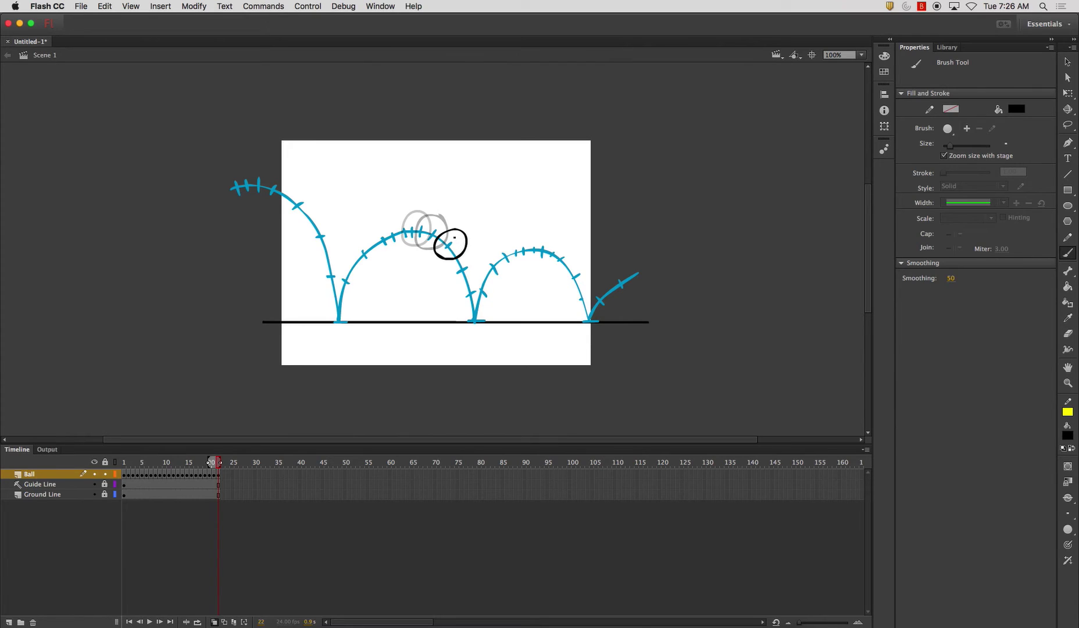
pyautogui.press('Return')
pyautogui.press('.')
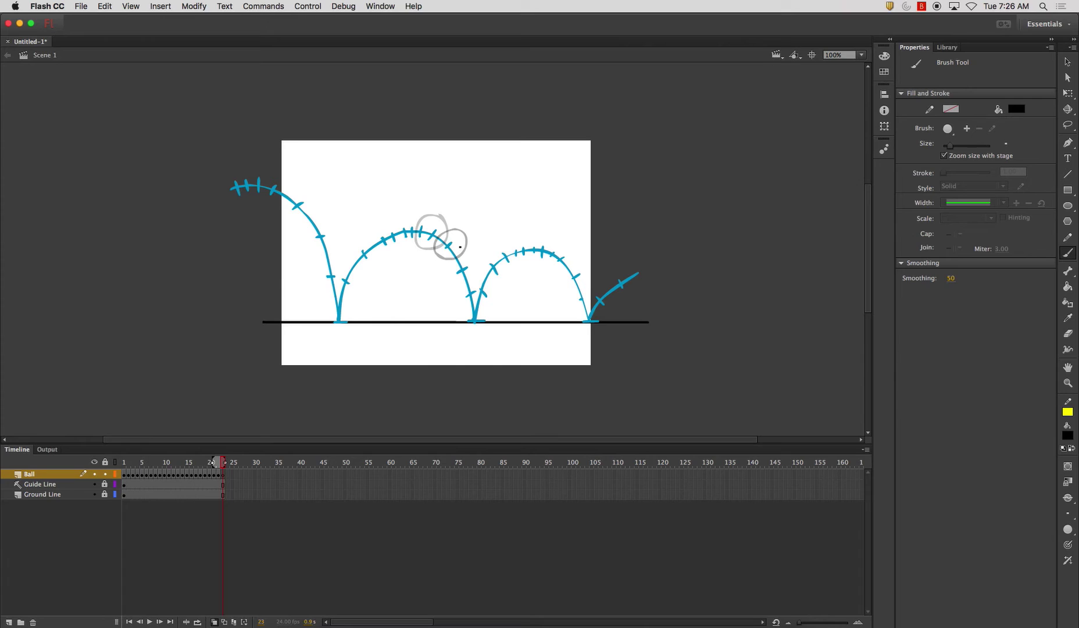
pyautogui.moveTo(447, 246)
pyautogui.mouseDown()
pyautogui.moveTo(447, 275)
pyautogui.moveTo(467, 283)
pyautogui.moveTo(474, 255)
pyautogui.moveTo(447, 245)
pyautogui.moveTo(452, 304)
pyautogui.moveTo(469, 317)
pyautogui.moveTo(477, 285)
pyautogui.moveTo(467, 266)
pyautogui.moveTo(470, 321)
pyautogui.moveTo(484, 299)
pyautogui.moveTo(465, 272)
pyautogui.moveTo(472, 281)
pyautogui.moveTo(457, 304)
pyautogui.moveTo(474, 321)
pyautogui.moveTo(494, 302)
pyautogui.moveTo(480, 282)
pyautogui.moveTo(481, 293)
pyautogui.moveTo(456, 295)
pyautogui.moveTo(450, 316)
pyautogui.moveTo(483, 320)
pyautogui.moveTo(500, 303)
pyautogui.moveTo(492, 293)
pyautogui.moveTo(459, 323)
pyautogui.moveTo(441, 317)
pyautogui.moveTo(453, 304)
pyautogui.moveTo(506, 314)
pyautogui.moveTo(471, 324)
pyautogui.mouseUp()
pyautogui.press('.')
pyautogui.press('.')
pyautogui.press('.')
pyautogui.press('.')
pyautogui.press('.')
pyautogui.press('.')
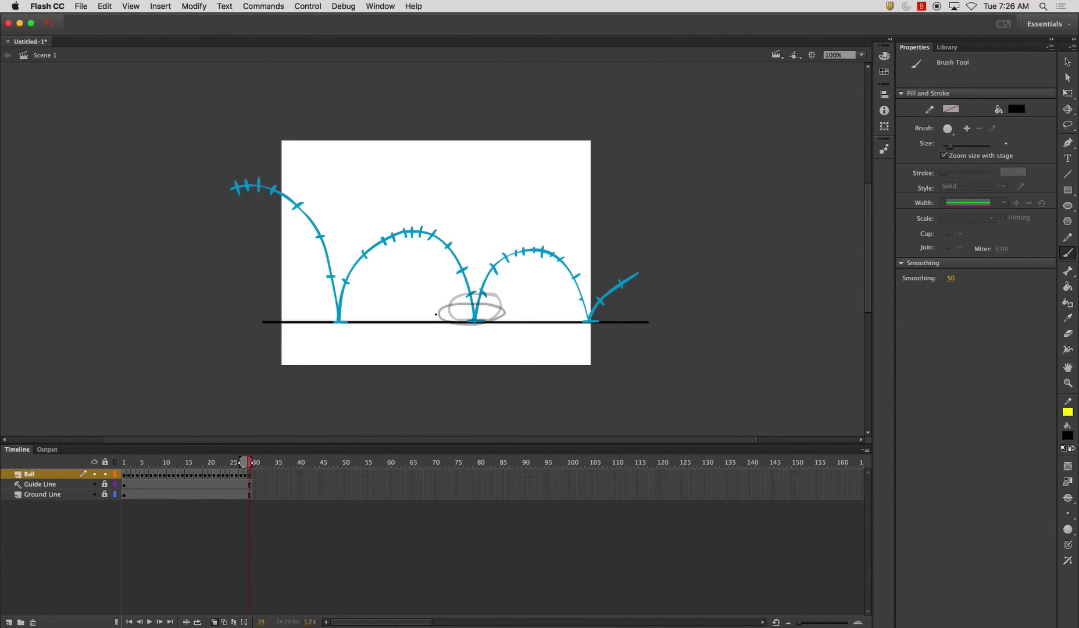
# - Draw the ball squashed on the ground at the second bounce on frames 29 to 31
pyautogui.moveTo(436, 315)
pyautogui.mouseDown()
pyautogui.moveTo(514, 318)
pyautogui.moveTo(446, 319)
pyautogui.mouseUp()
pyautogui.press('F7')
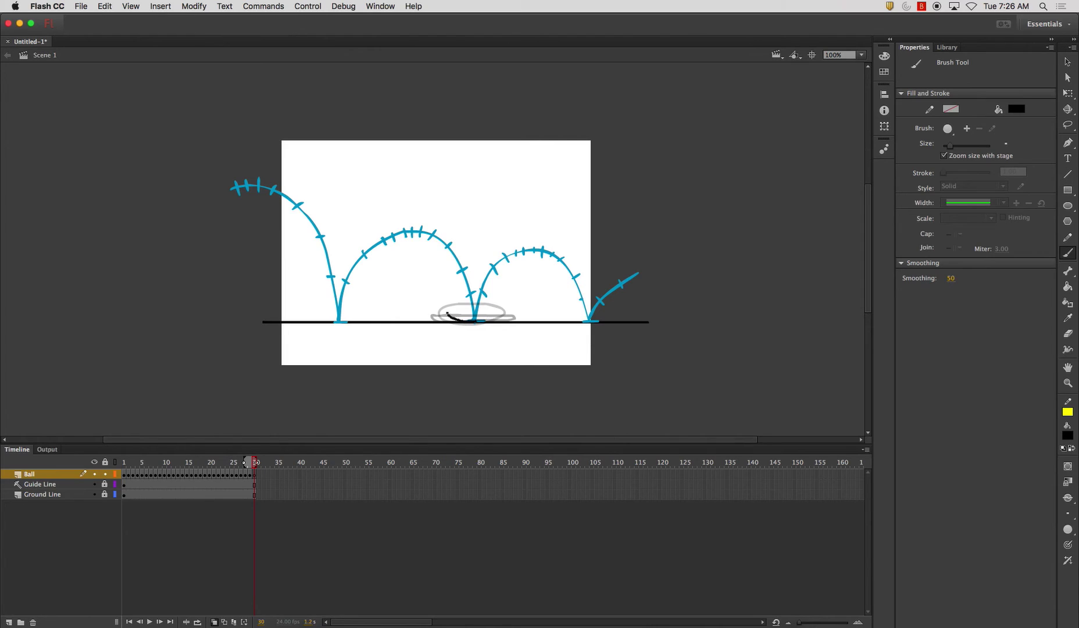
pyautogui.moveTo(456, 319); pyautogui.dragTo(459, 320)
pyautogui.hotkey('ctrl', 'z')
pyautogui.moveTo(482, 304)
pyautogui.mouseDown()
pyautogui.moveTo(499, 319)
pyautogui.moveTo(443, 317)
pyautogui.mouseUp()
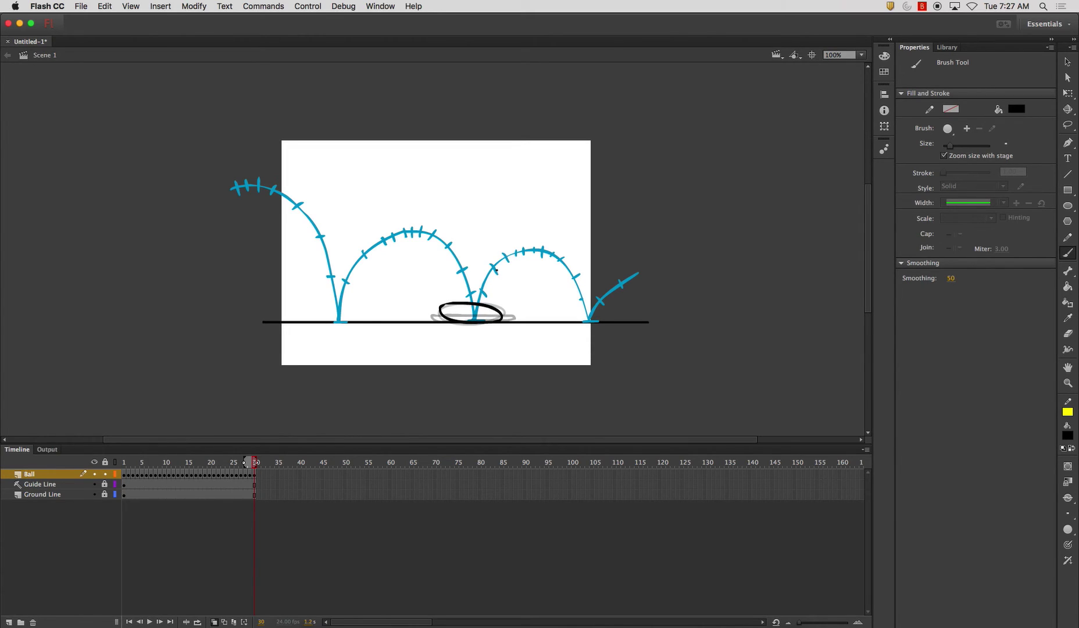
pyautogui.press('F7')
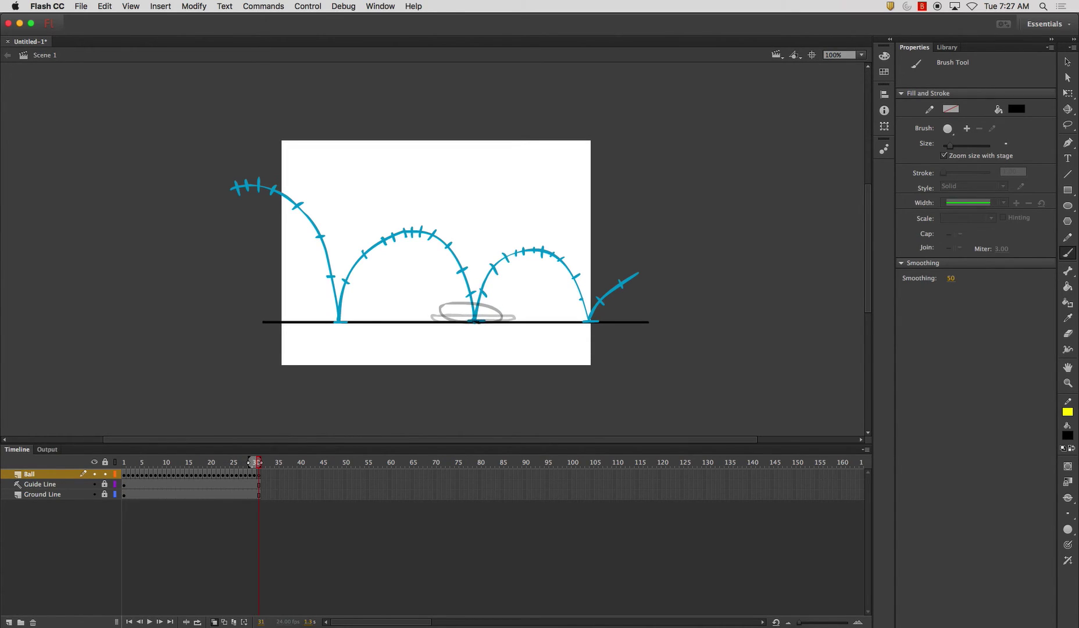
pyautogui.moveTo(494, 313); pyautogui.dragTo(478, 321)
pyautogui.press('F7')
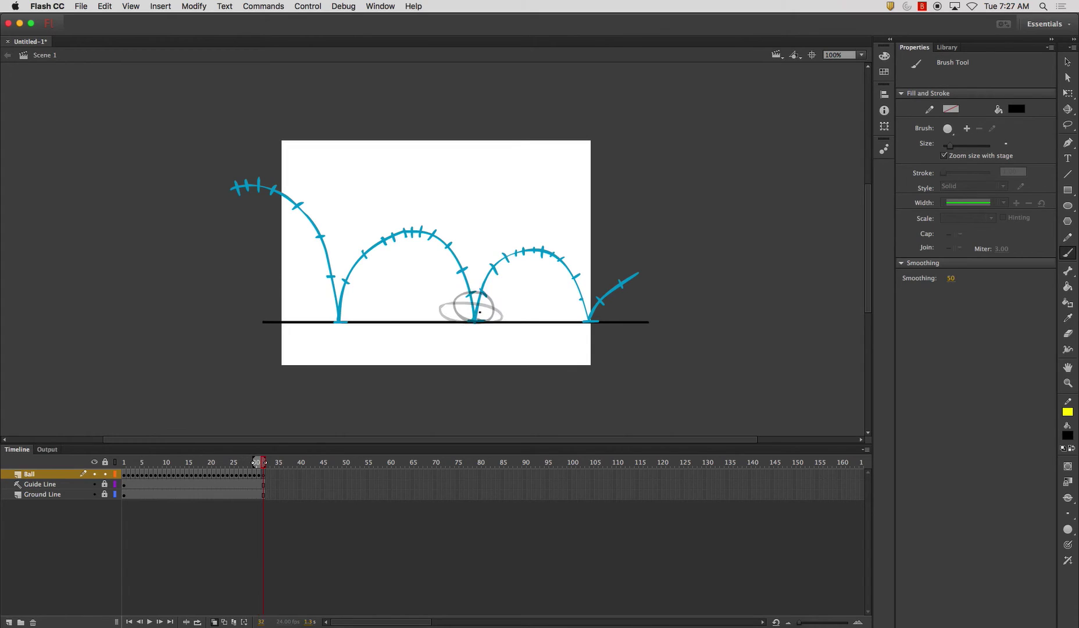
# - Draw the stretched ball rising toward the third arc on frames 32 to 35
pyautogui.moveTo(483, 271); pyautogui.dragTo(486, 319)
pyautogui.press('F7')
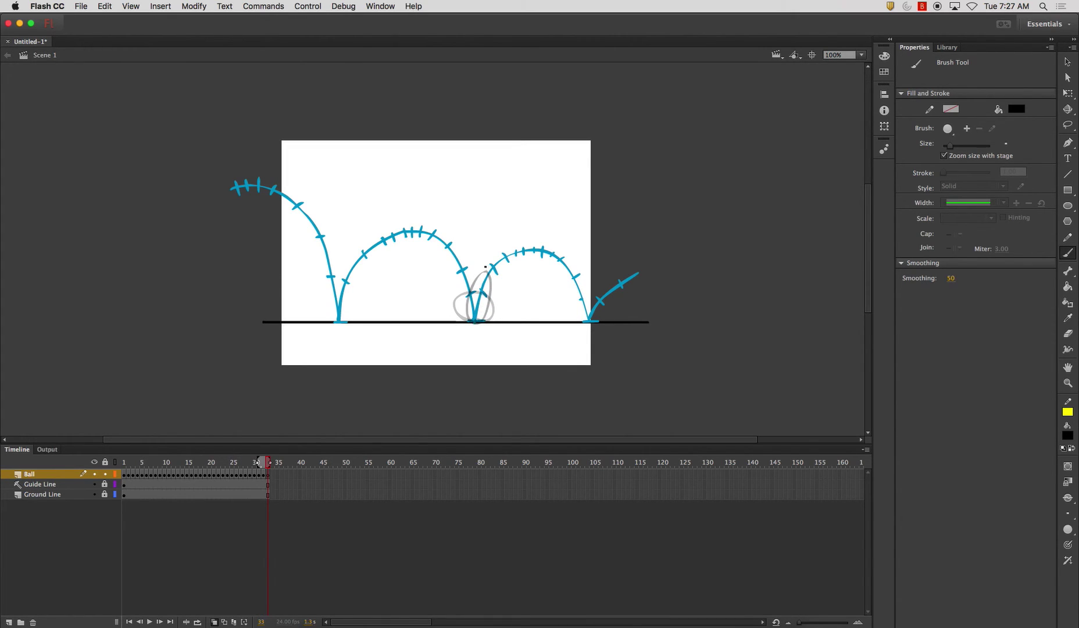
pyautogui.moveTo(486, 267); pyautogui.dragTo(473, 295)
pyautogui.press('F7')
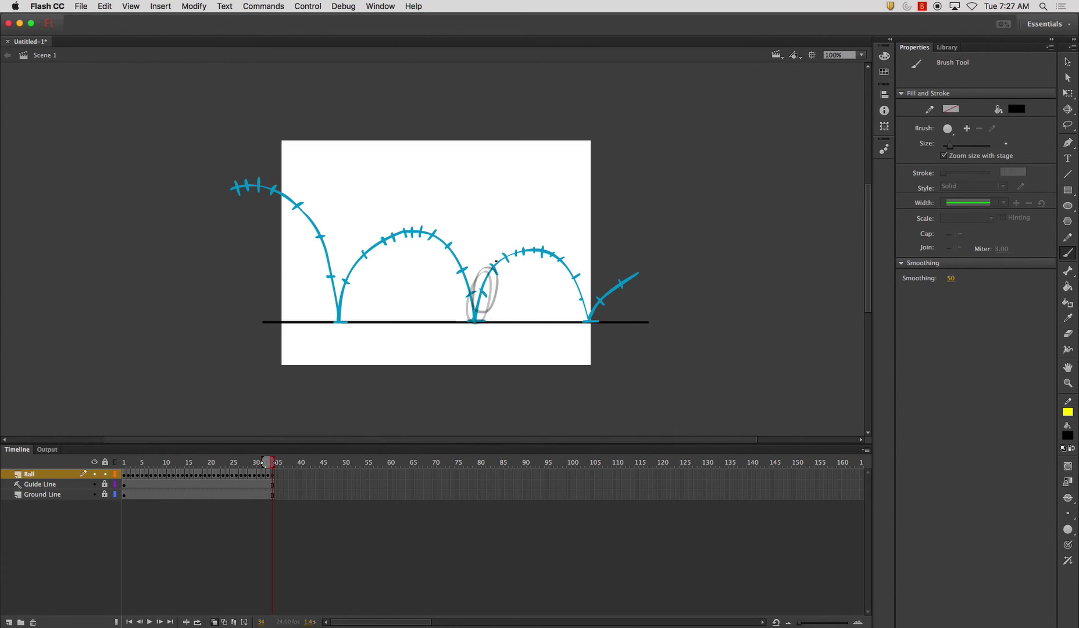
pyautogui.moveTo(490, 256)
pyautogui.mouseDown()
pyautogui.moveTo(493, 295)
pyautogui.moveTo(504, 242)
pyautogui.moveTo(503, 261)
pyautogui.moveTo(521, 268)
pyautogui.moveTo(530, 255)
pyautogui.moveTo(510, 238)
pyautogui.moveTo(533, 264)
pyautogui.moveTo(550, 259)
pyautogui.moveTo(540, 231)
pyautogui.moveTo(550, 272)
pyautogui.moveTo(572, 270)
pyautogui.moveTo(574, 253)
pyautogui.moveTo(564, 289)
pyautogui.moveTo(574, 302)
pyautogui.moveTo(585, 283)
pyautogui.moveTo(577, 258)
pyautogui.mouseUp()
pyautogui.press('F7')
pyautogui.press('F7')
pyautogui.press('F7')
pyautogui.press('F7')
# - Draw the ball falling and squashing flat at the third bounce on frames 39 to 43
pyautogui.press('F7')
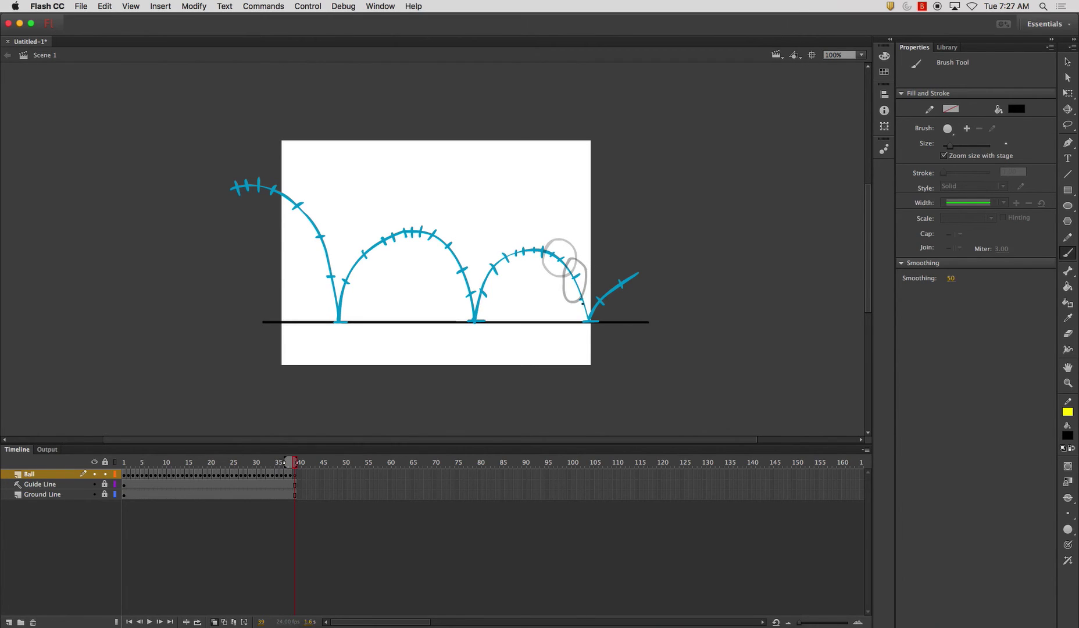
pyautogui.moveTo(588, 321); pyautogui.dragTo(576, 274)
pyautogui.press('F7')
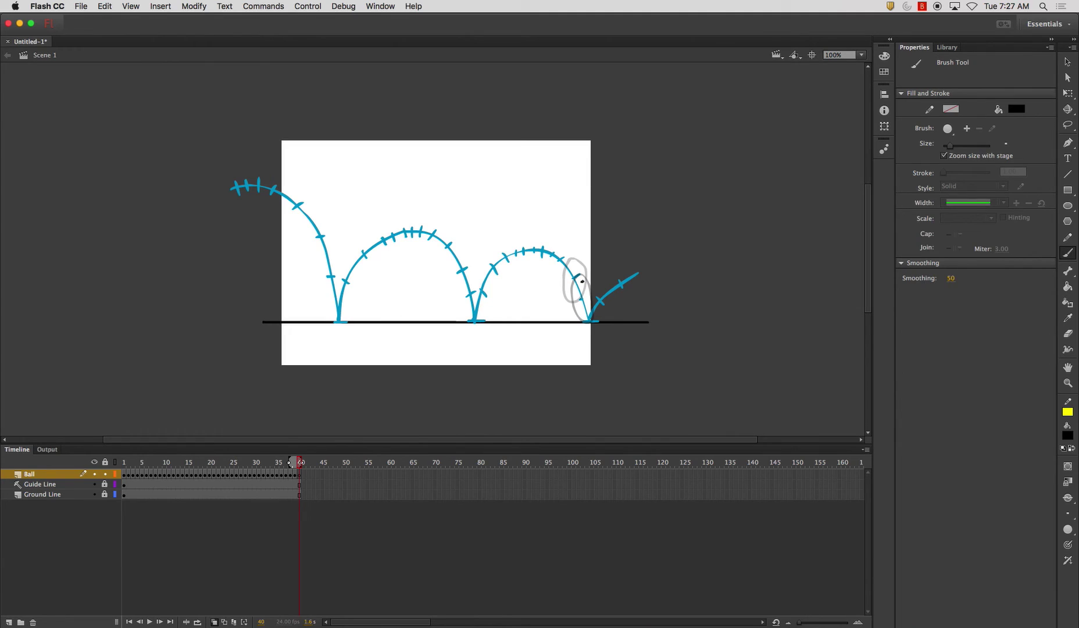
pyautogui.moveTo(589, 324)
pyautogui.mouseDown()
pyautogui.moveTo(605, 302)
pyautogui.moveTo(588, 281)
pyautogui.moveTo(563, 296)
pyautogui.moveTo(556, 310)
pyautogui.moveTo(570, 321)
pyautogui.moveTo(610, 320)
pyautogui.moveTo(602, 288)
pyautogui.mouseUp()
pyautogui.press('F7')
pyautogui.press('F7')
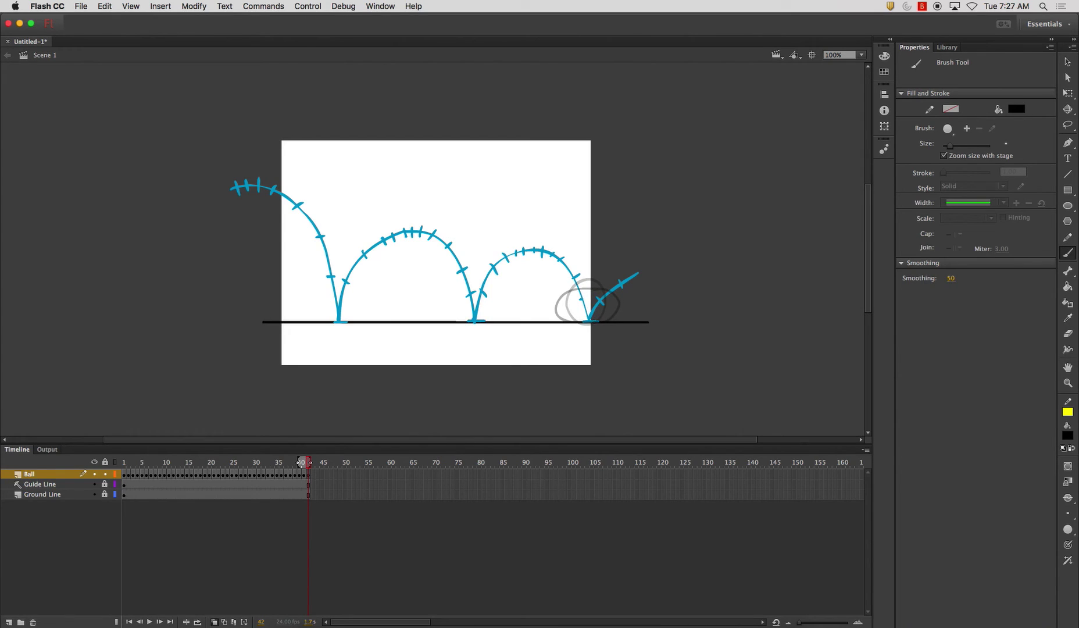
pyautogui.moveTo(548, 314); pyautogui.dragTo(589, 303)
pyautogui.press('F7')
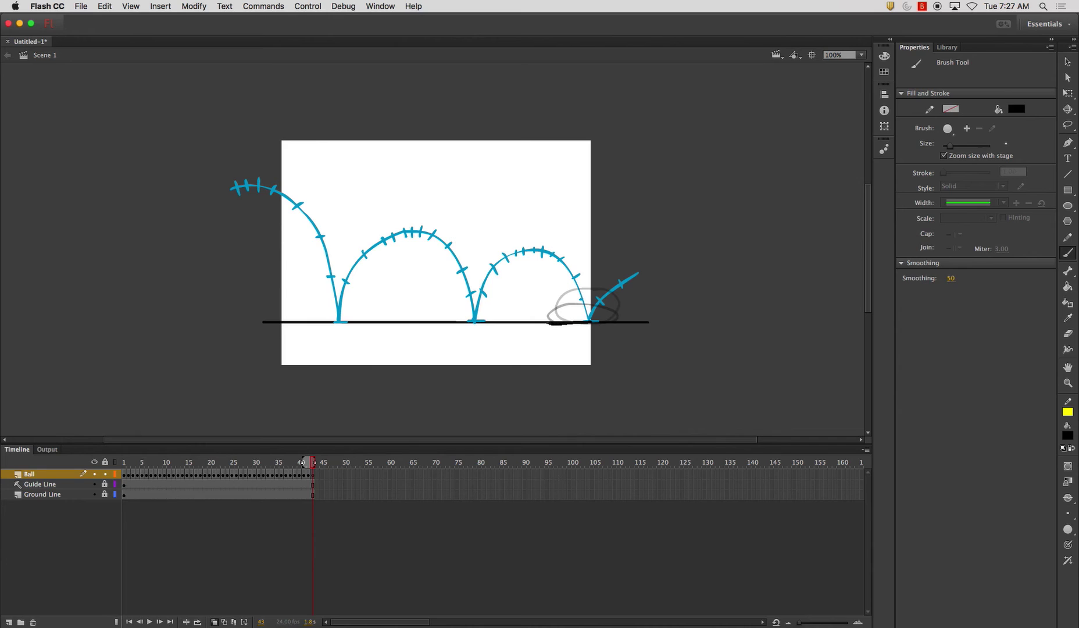
pyautogui.moveTo(558, 316); pyautogui.dragTo(607, 314)
pyautogui.press('F7')
# - Draw the ball lifting off and rising on frames 44 to 47, then play the animation
pyautogui.moveTo(554, 314); pyautogui.dragTo(594, 299)
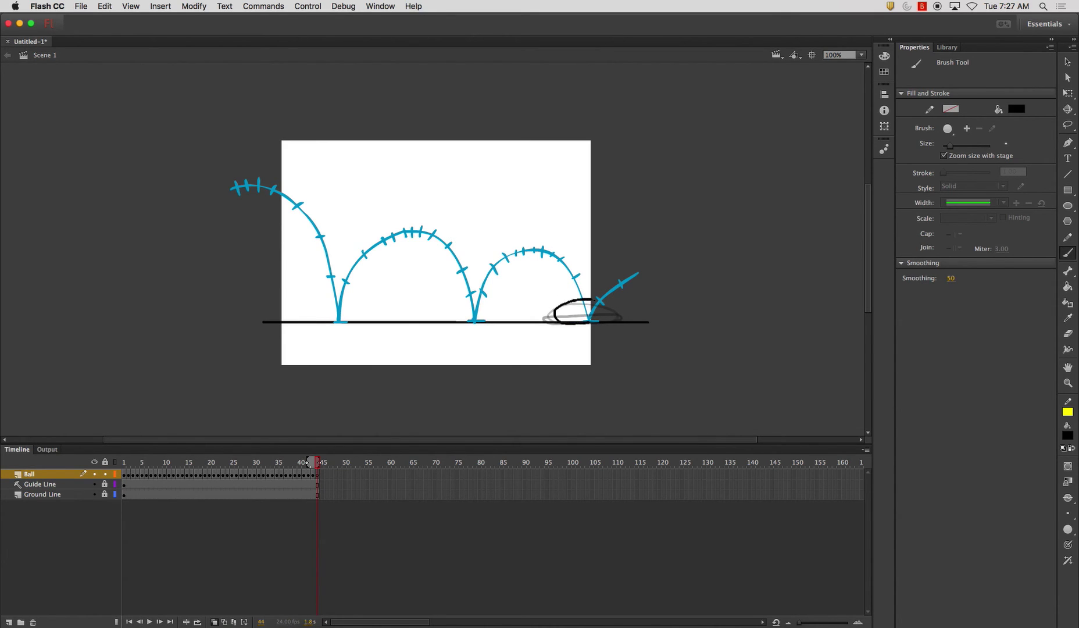
pyautogui.press('F7')
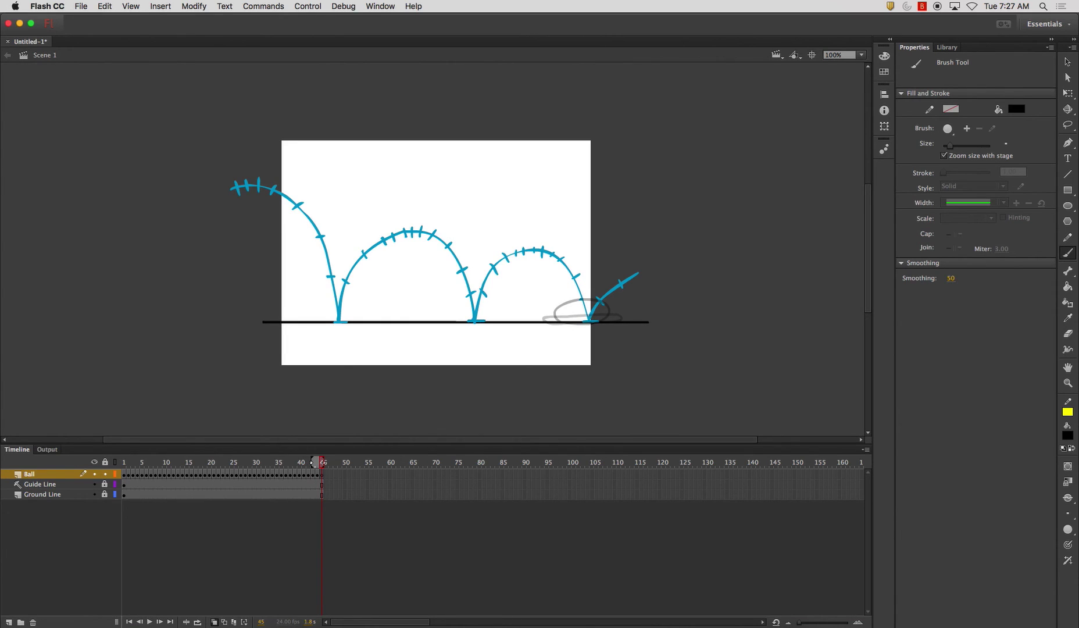
pyautogui.moveTo(576, 320)
pyautogui.mouseDown()
pyautogui.moveTo(589, 284)
pyautogui.moveTo(605, 315)
pyautogui.moveTo(583, 318)
pyautogui.moveTo(590, 288)
pyautogui.moveTo(605, 270)
pyautogui.moveTo(617, 275)
pyautogui.moveTo(611, 304)
pyautogui.moveTo(594, 321)
pyautogui.mouseUp()
pyautogui.press('F7')
pyautogui.press('F7')
pyautogui.moveTo(603, 265)
pyautogui.mouseDown()
pyautogui.moveTo(617, 284)
pyautogui.moveTo(630, 280)
pyautogui.moveTo(620, 254)
pyautogui.moveTo(653, 262)
pyautogui.moveTo(656, 232)
pyautogui.moveTo(625, 251)
pyautogui.mouseUp()
pyautogui.press('F7')
pyautogui.press('Return')
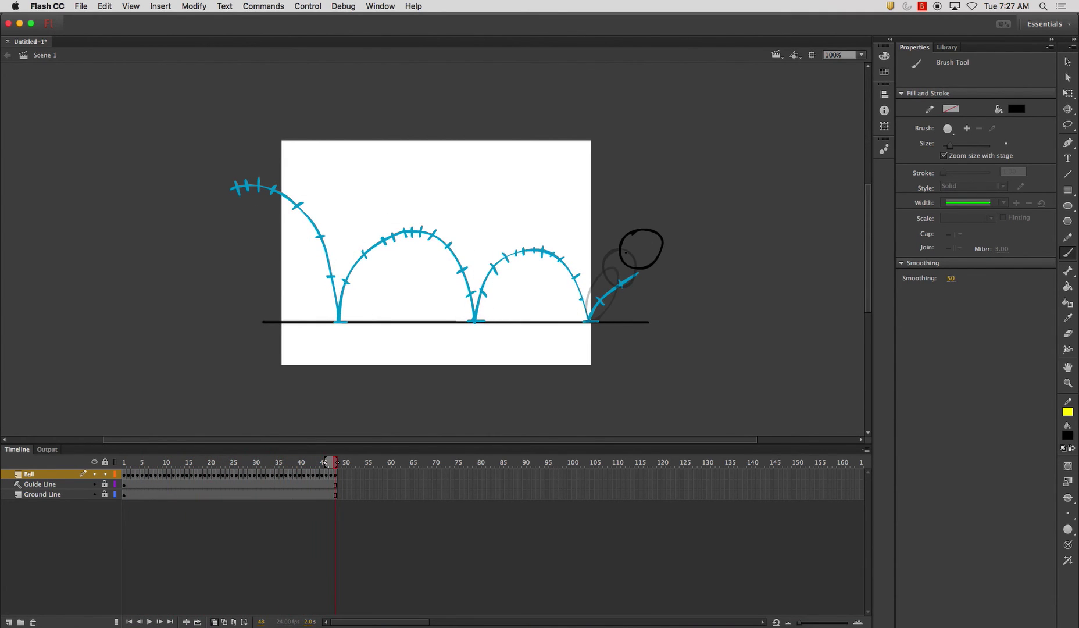
# - Test-play the bounce in the SWF preview, then scrub the timeline to review the frames
pyautogui.press('super+Return')
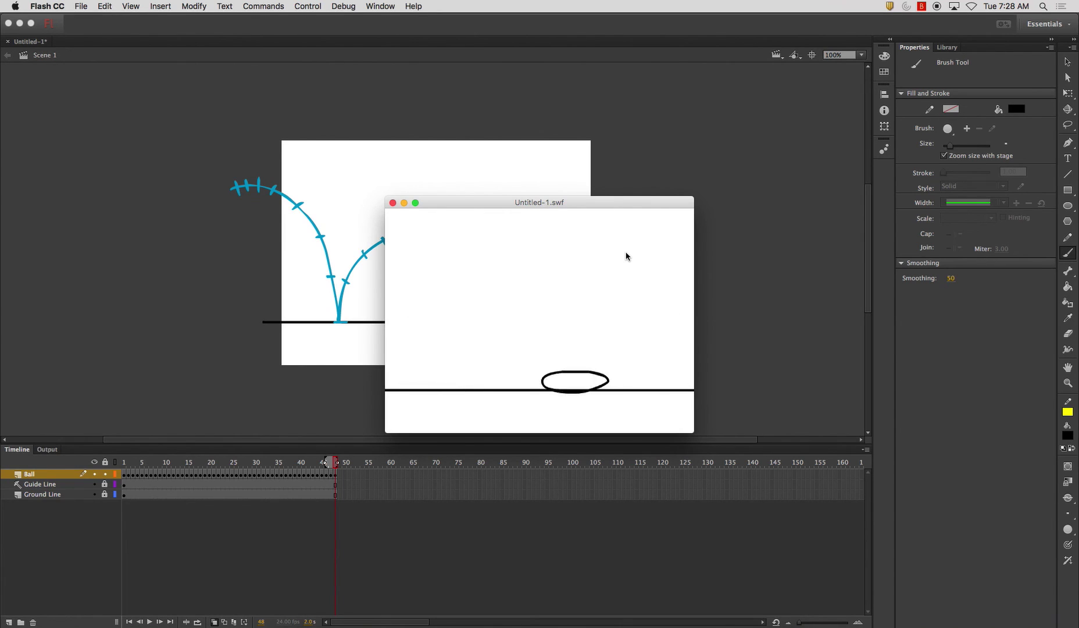
pyautogui.click(392, 202)
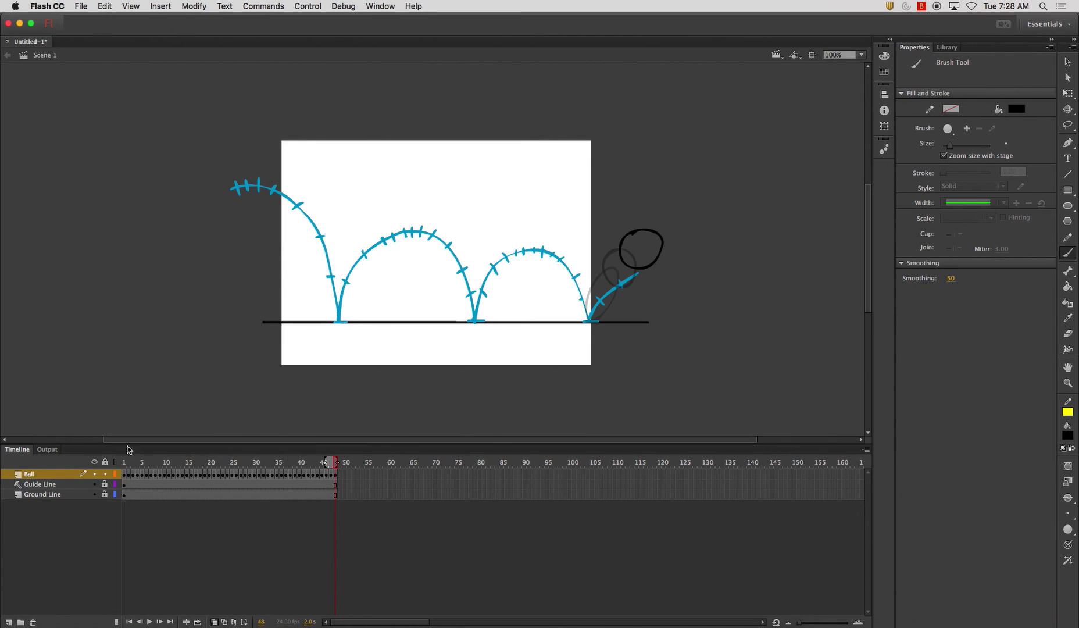
pyautogui.moveTo(132, 465); pyautogui.dragTo(345, 473)
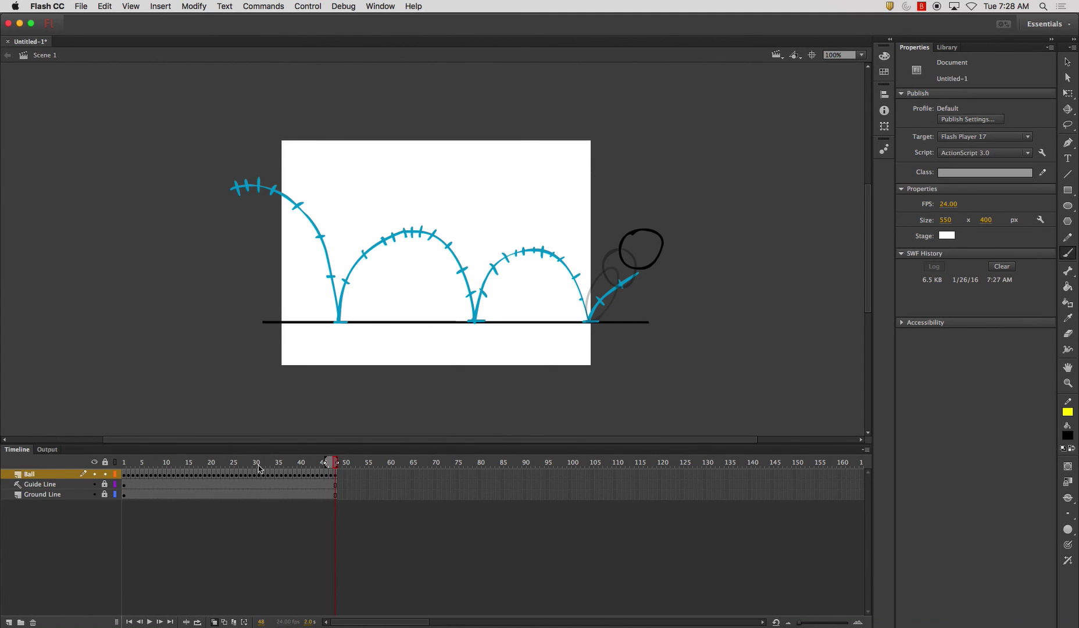
# - Turn Guide Line into a normal layer and test the movie with the arcs visible
pyautogui.press('super+Return')
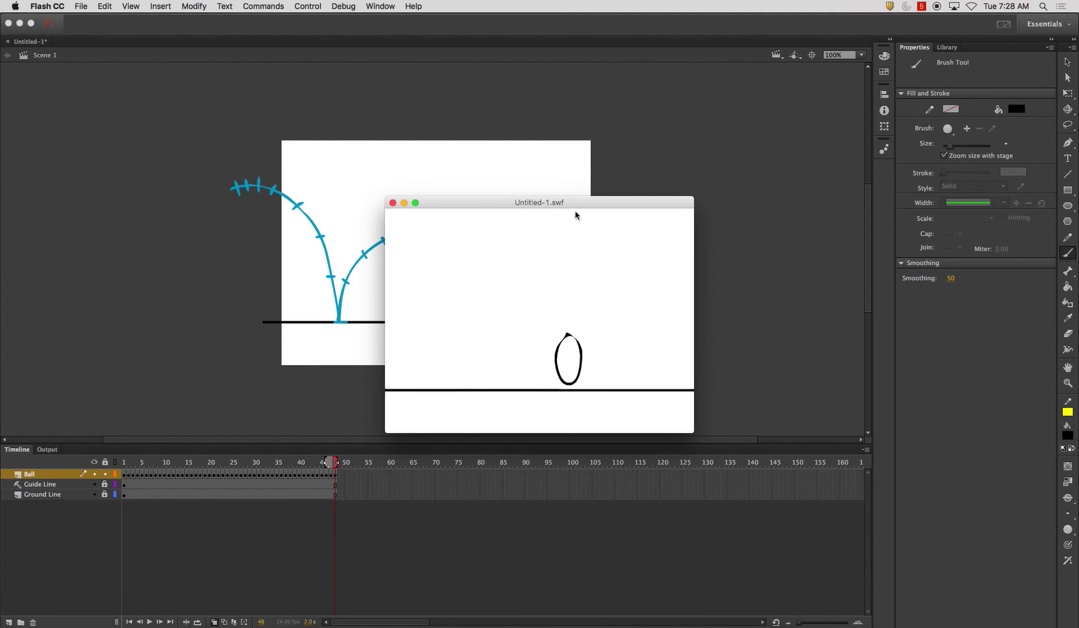
pyautogui.click(393, 203)
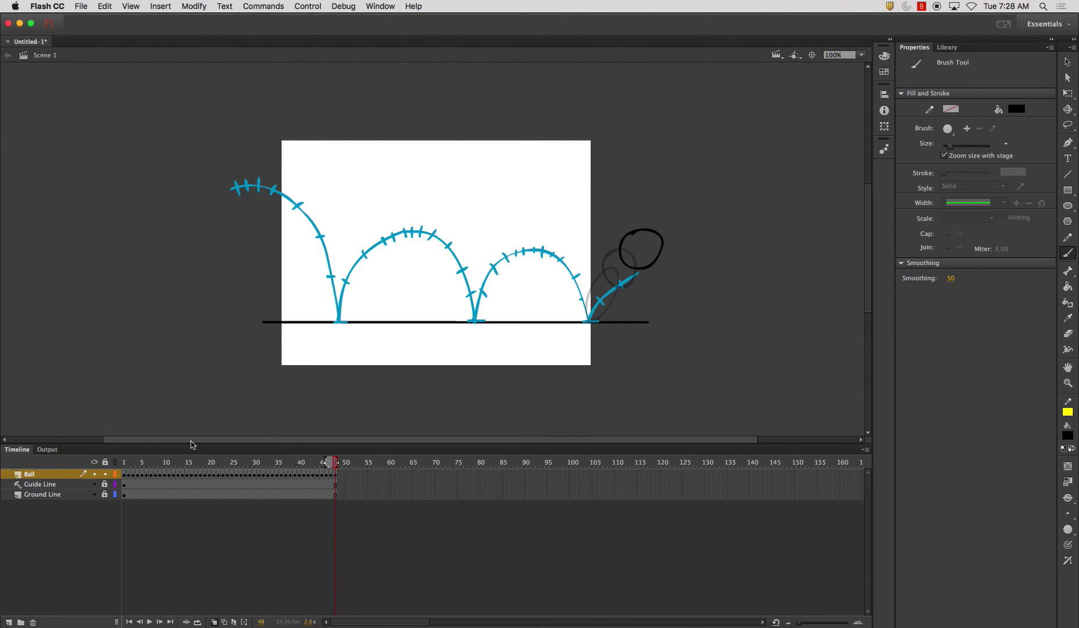
pyautogui.click(42, 484)
pyautogui.rightClick(42, 484)
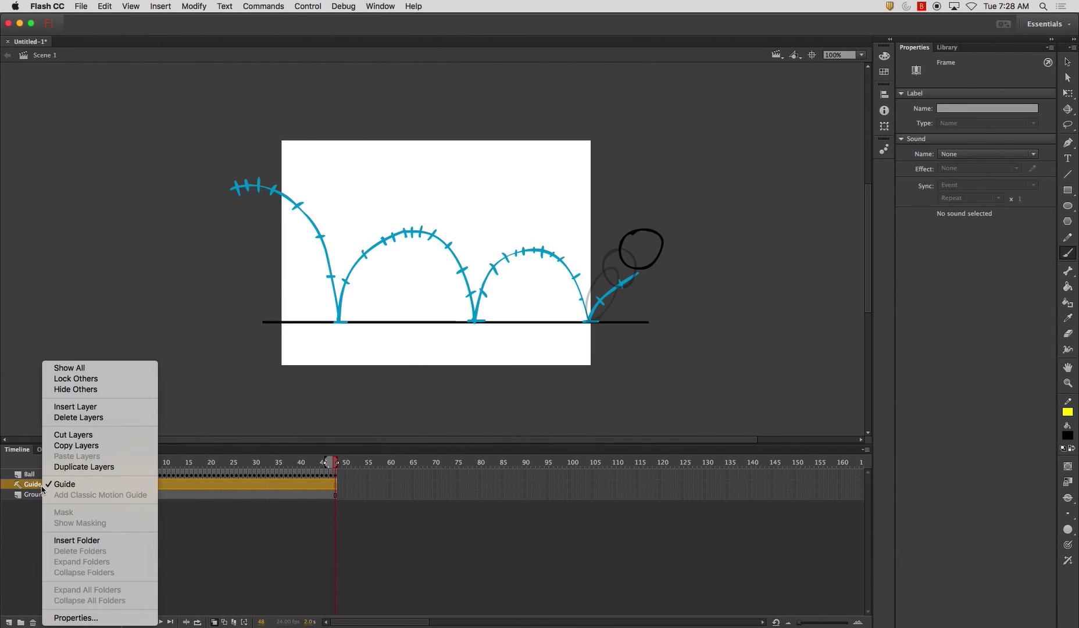
pyautogui.click(57, 486)
pyautogui.press('super+Return')
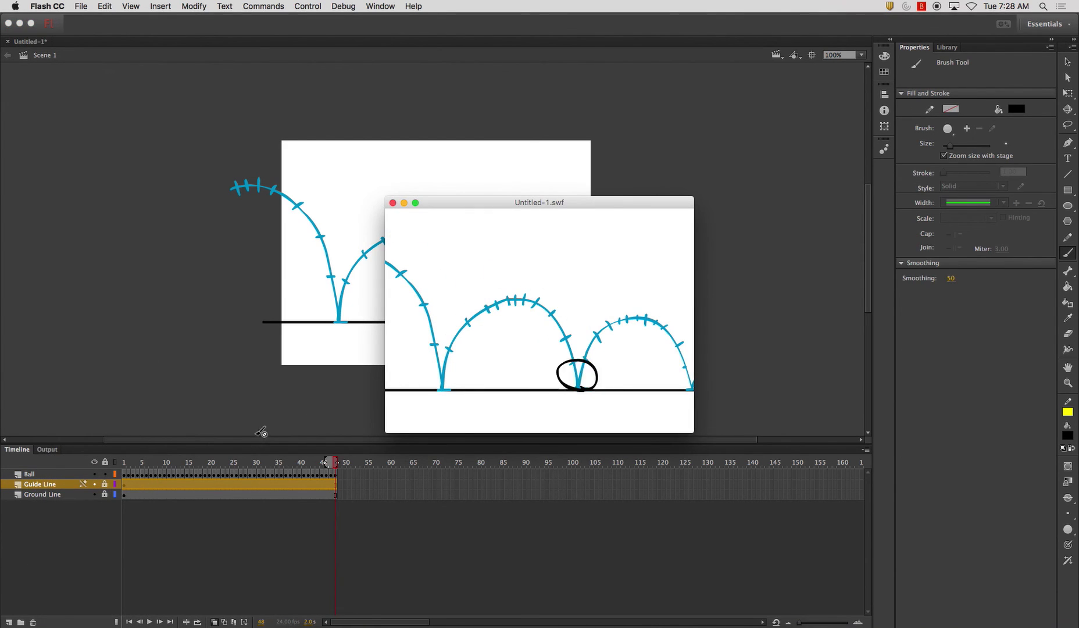
pyautogui.click(393, 203)
# - Restore Guide Line as a guide layer and retest to confirm the arcs are hidden
pyautogui.rightClick(60, 485)
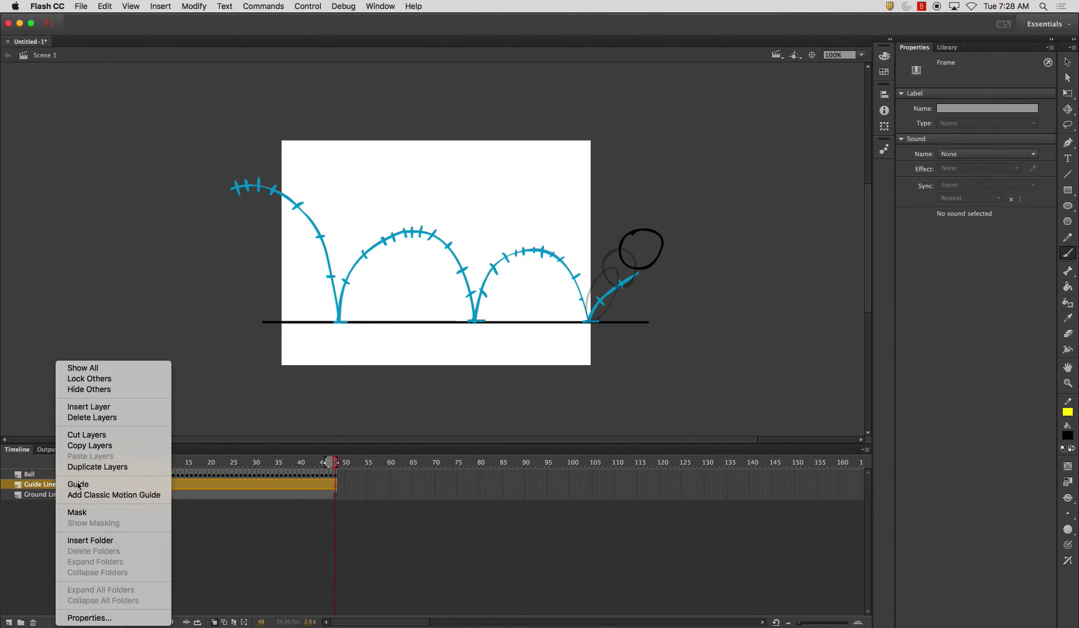
pyautogui.click(77, 485)
pyautogui.press('super+Return')
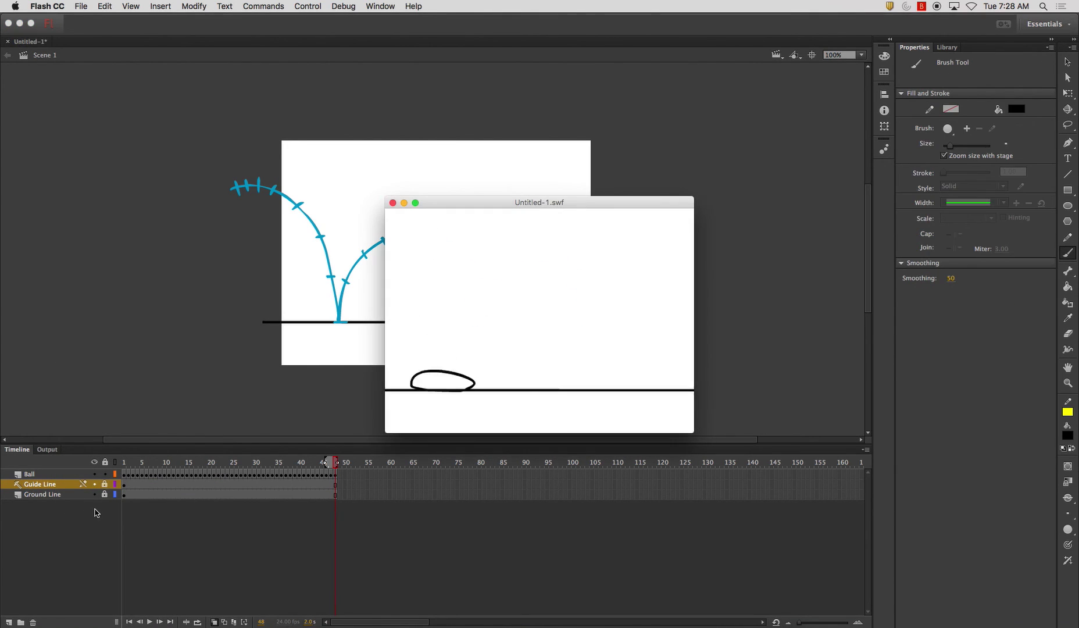